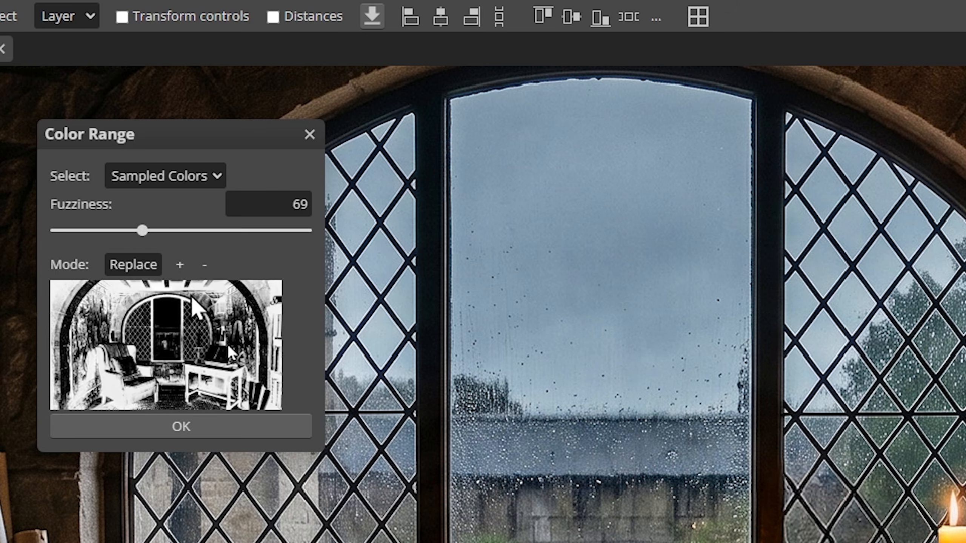
Confirm the Color Range selection and invert the selection
click(181, 426)
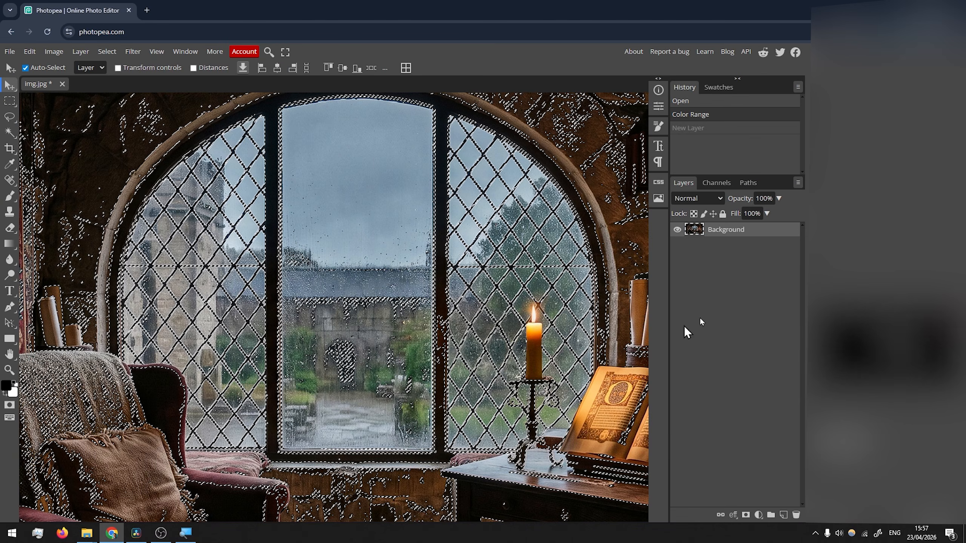
click(108, 52)
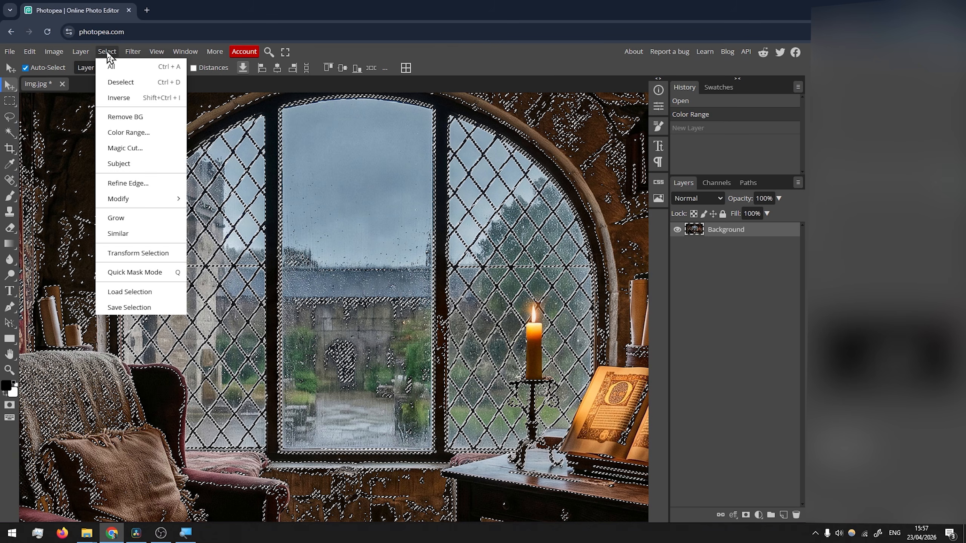
click(121, 100)
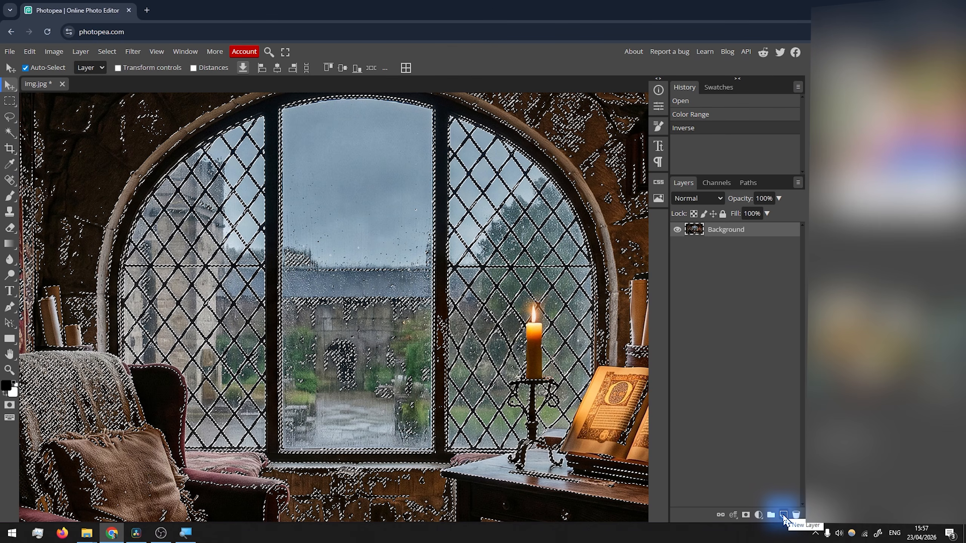
Add a new empty layer and set up the Brush tool with a 73 px size
click(783, 516)
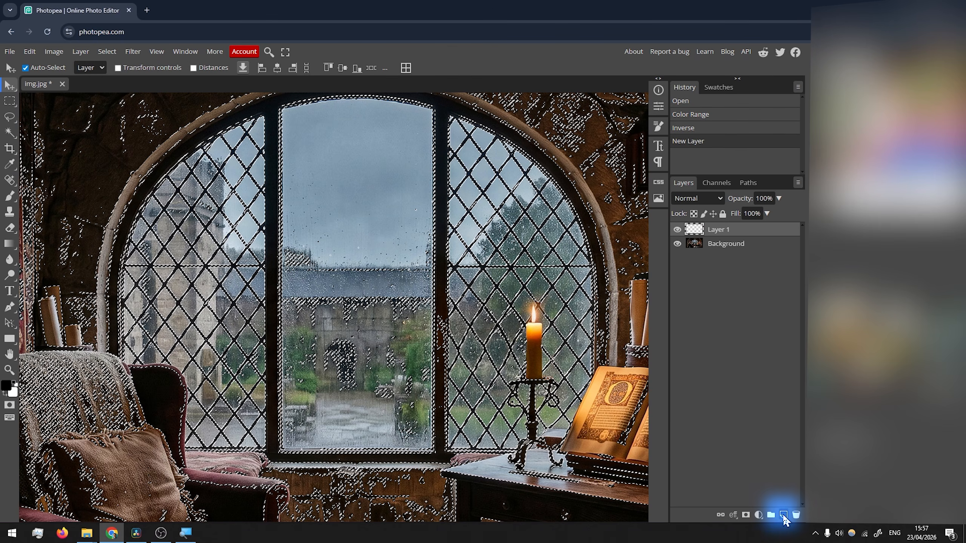
click(10, 197)
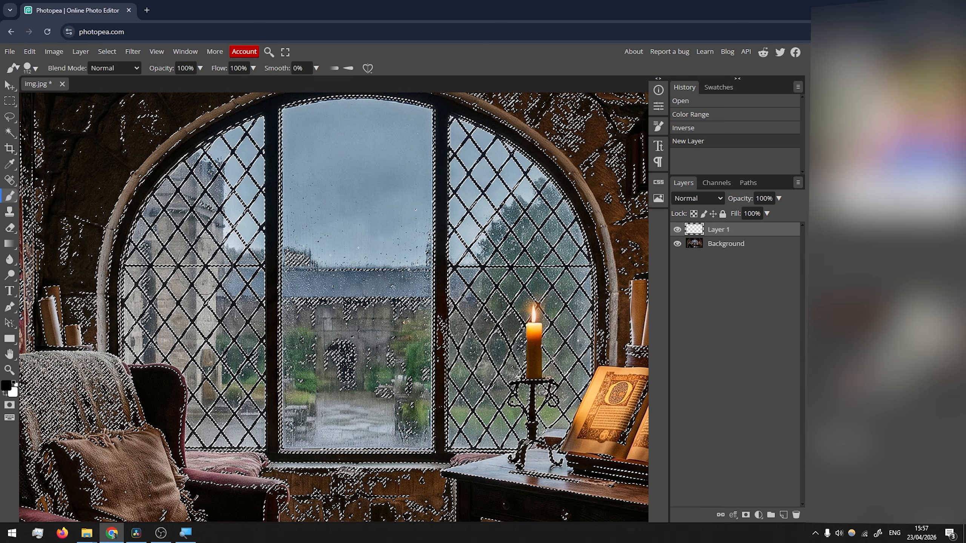
right_click(221, 270)
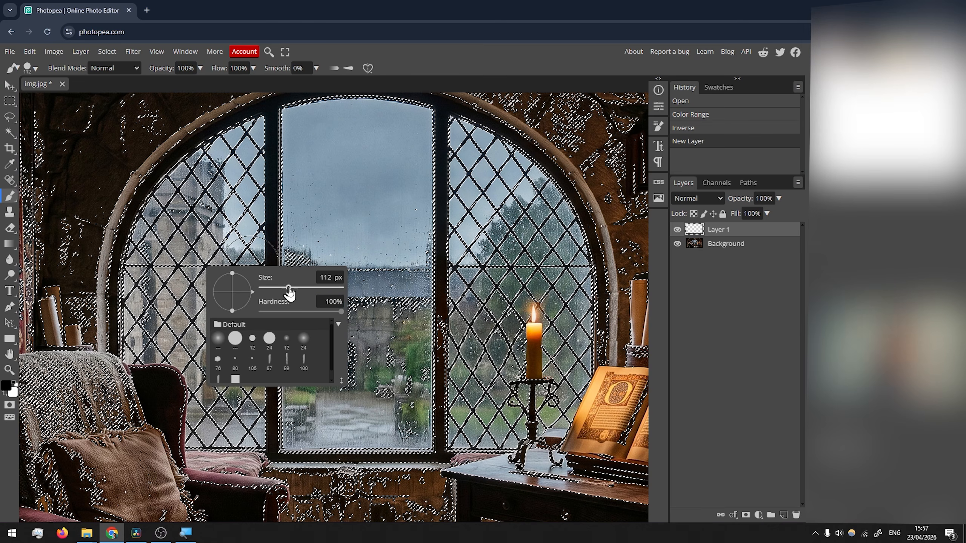
drag(288, 288, 284, 290)
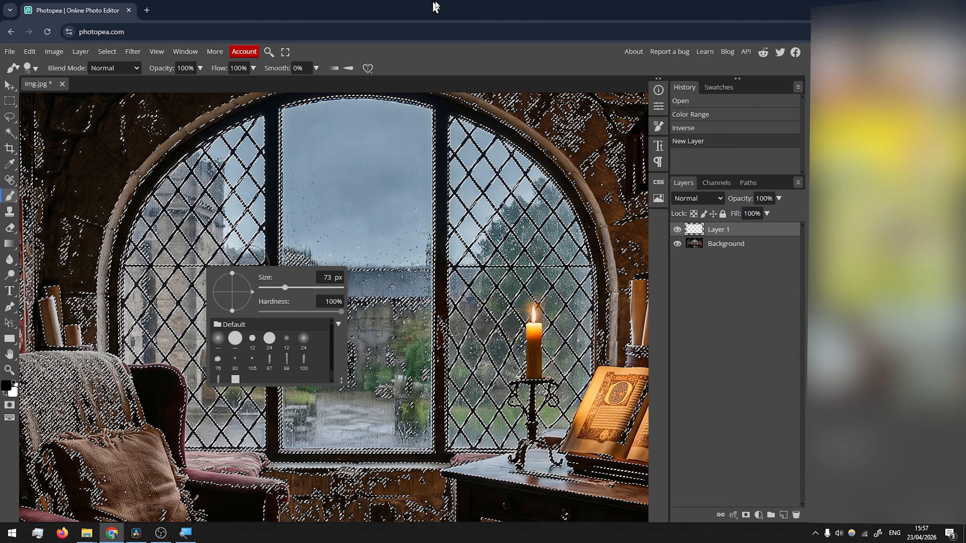
Paint black over the window panes and the view outside within the selection on the new layer
mouse_move(210, 233)
mouse_down()
mouse_move(167, 188)
mouse_move(139, 342)
mouse_move(188, 381)
mouse_move(196, 438)
mouse_move(263, 440)
mouse_move(198, 445)
mouse_up()
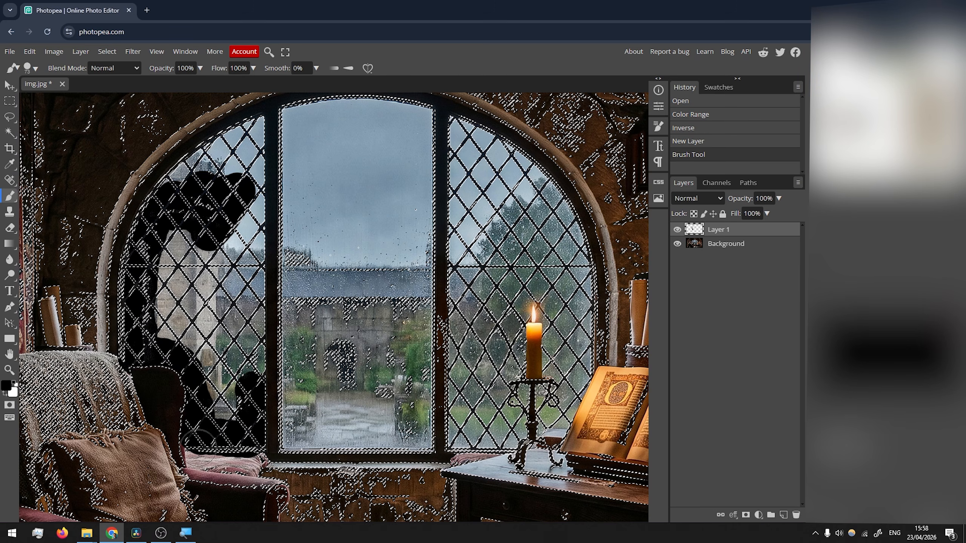
mouse_move(236, 409)
mouse_down()
mouse_move(220, 409)
mouse_move(207, 361)
mouse_move(192, 165)
mouse_move(254, 337)
mouse_move(213, 247)
mouse_up()
mouse_move(293, 114)
mouse_down()
mouse_move(422, 114)
mouse_move(304, 441)
mouse_move(314, 182)
mouse_move(384, 232)
mouse_move(339, 244)
mouse_move(341, 183)
mouse_up()
mouse_move(355, 243)
mouse_down()
mouse_move(362, 160)
mouse_move(338, 162)
mouse_up()
mouse_move(475, 121)
mouse_down()
mouse_move(584, 256)
mouse_move(588, 391)
mouse_move(547, 421)
mouse_move(565, 371)
mouse_move(556, 307)
mouse_move(522, 285)
mouse_move(504, 335)
mouse_up()
drag(523, 352, 510, 352)
mouse_move(516, 343)
mouse_down()
mouse_move(518, 429)
mouse_move(492, 441)
mouse_move(498, 400)
mouse_move(466, 417)
mouse_up()
mouse_move(588, 347)
mouse_down()
mouse_move(497, 172)
mouse_move(479, 426)
mouse_move(494, 351)
mouse_move(481, 228)
mouse_move(492, 205)
mouse_move(468, 263)
mouse_up()
mouse_move(509, 415)
mouse_down()
mouse_move(496, 415)
mouse_move(524, 399)
mouse_up()
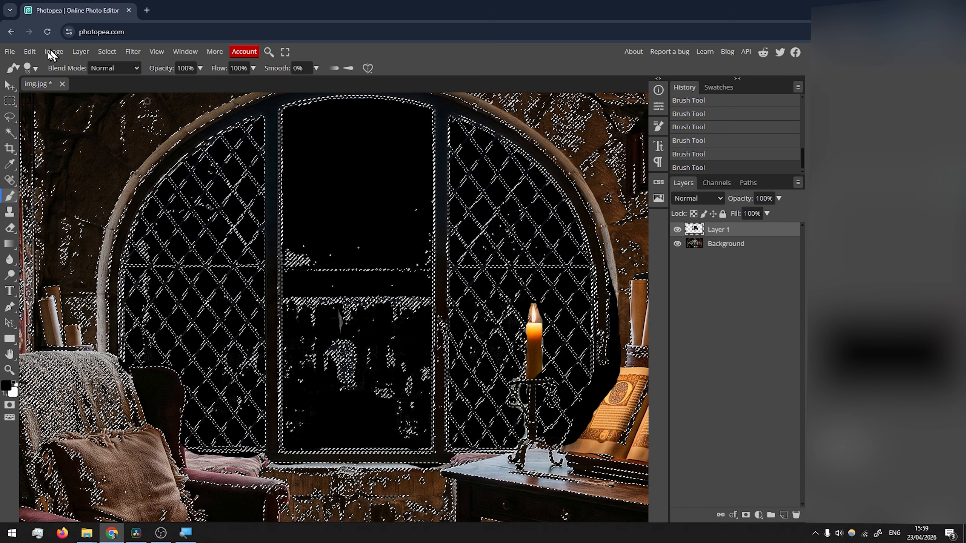
Deselect and erase stray black paint from the new layer
click(106, 51)
click(123, 78)
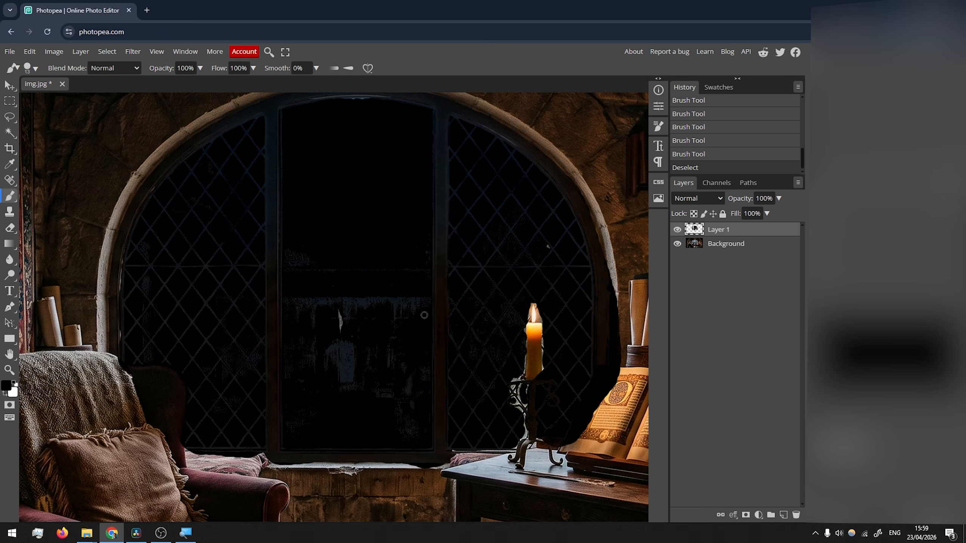
mouse_move(344, 292)
mouse_down()
mouse_move(367, 290)
mouse_move(352, 324)
mouse_move(386, 297)
mouse_move(403, 300)
mouse_move(403, 420)
mouse_move(361, 373)
mouse_move(356, 280)
mouse_move(346, 401)
mouse_move(320, 307)
mouse_move(309, 317)
mouse_up()
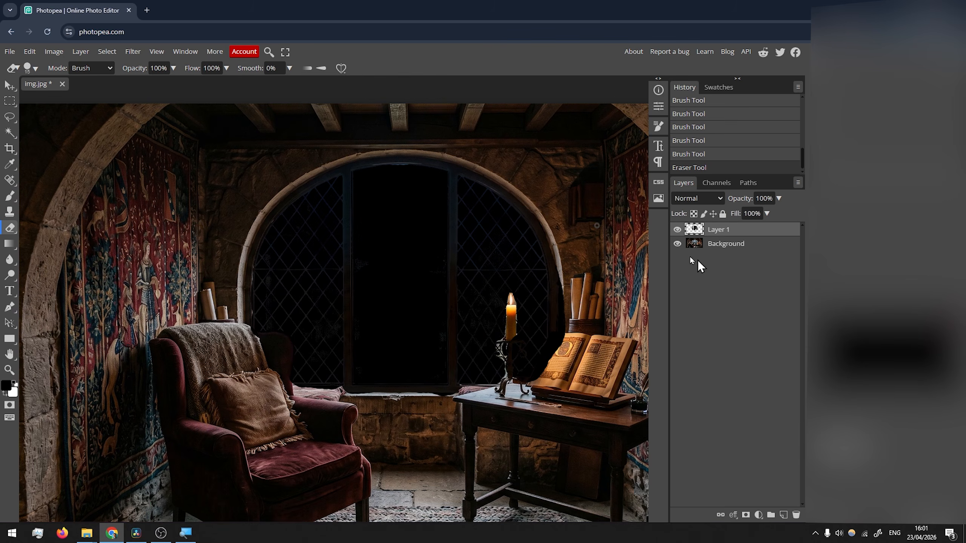
Hide the Background layer, enlarge the brush and paint black over the remaining gaps in the window panes
click(677, 243)
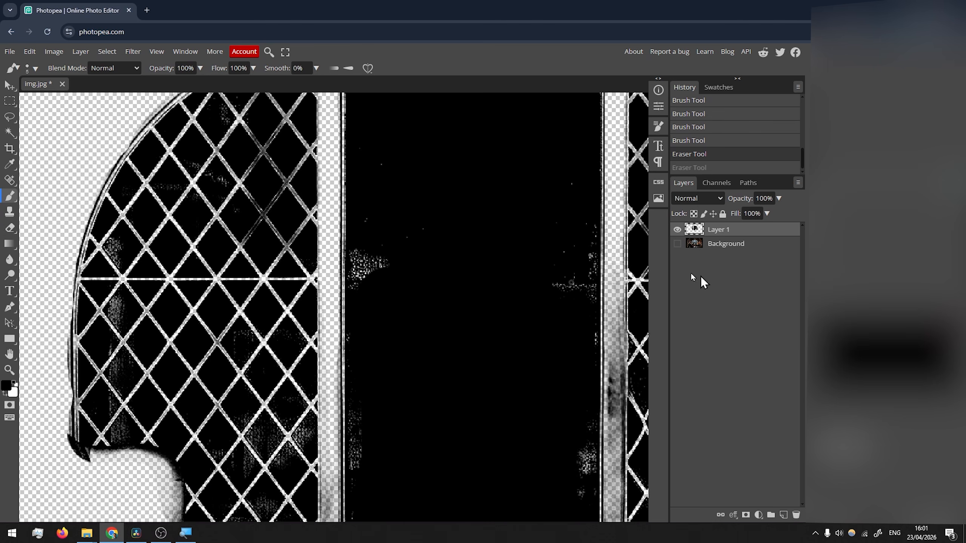
key(bracketright)
drag(384, 268, 364, 267)
drag(586, 263, 580, 293)
drag(586, 491, 586, 458)
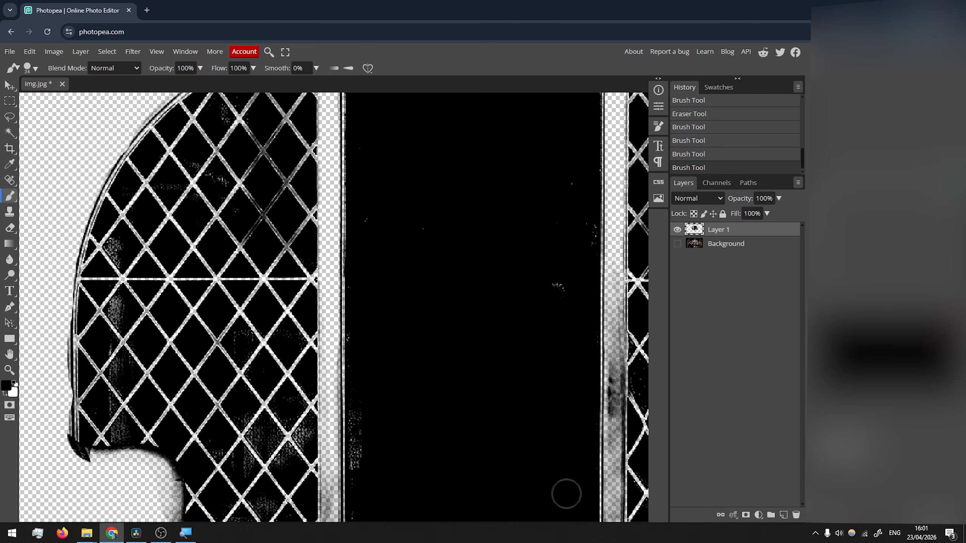
drag(364, 479, 364, 400)
drag(608, 282, 609, 291)
click(354, 370)
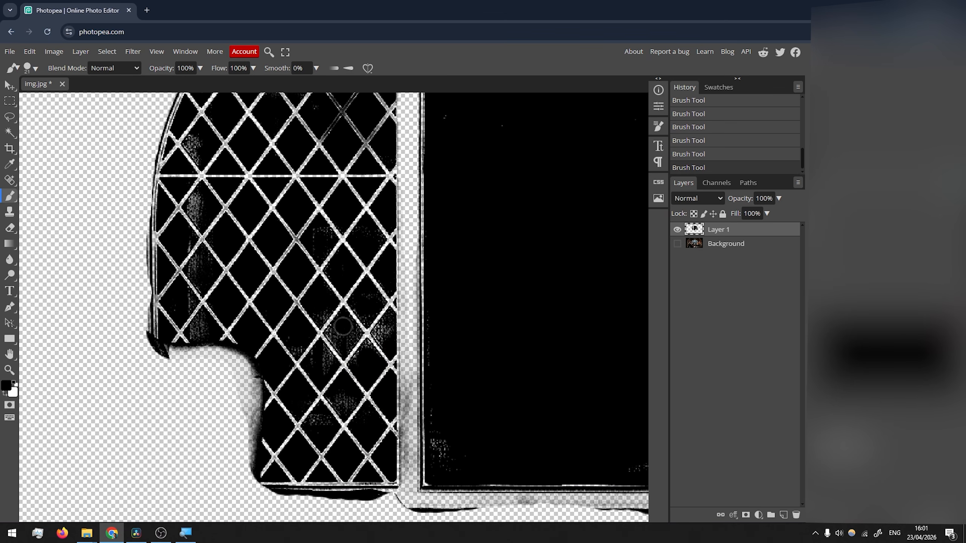
Export the image as a PNG named img at 2560 × 1440 px
key(ctrl+0)
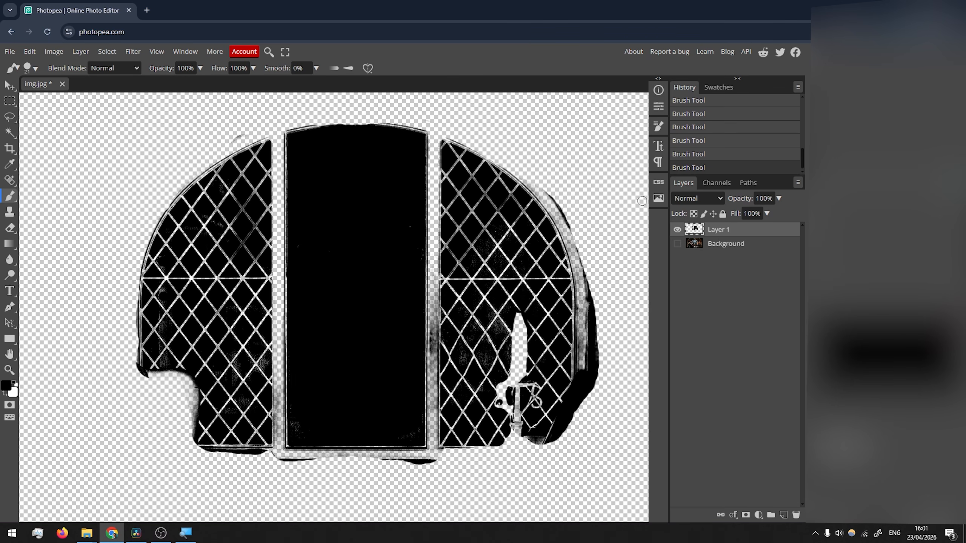
click(10, 51)
mouse_move(67, 202)
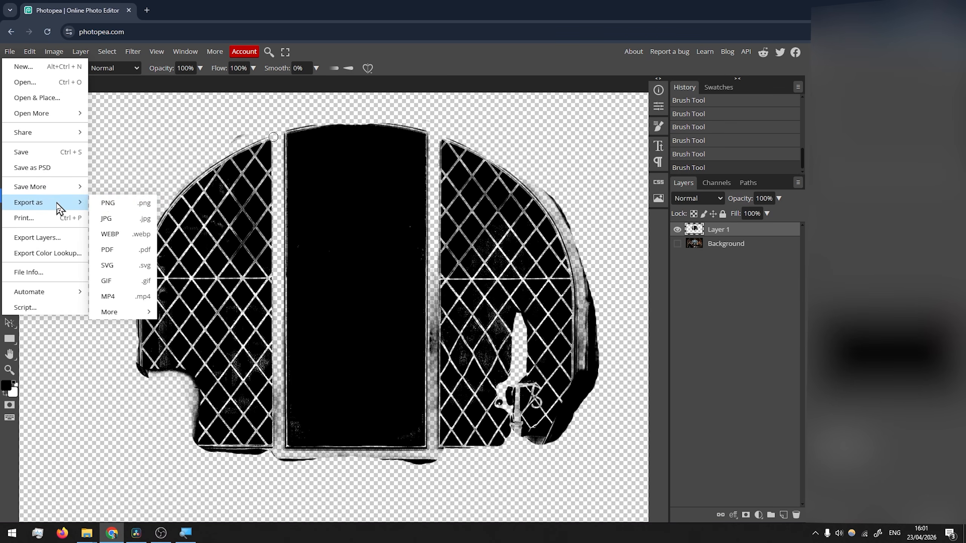
click(125, 210)
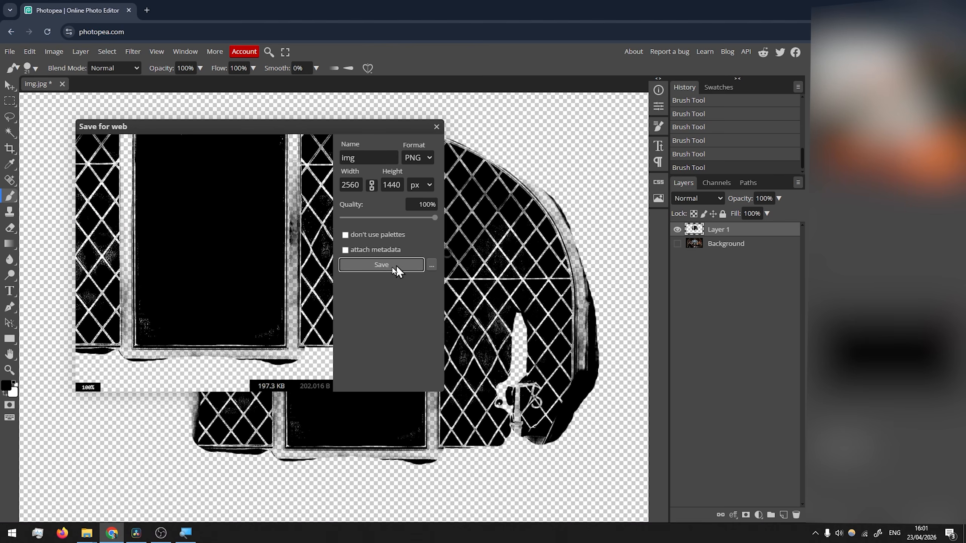
click(382, 265)
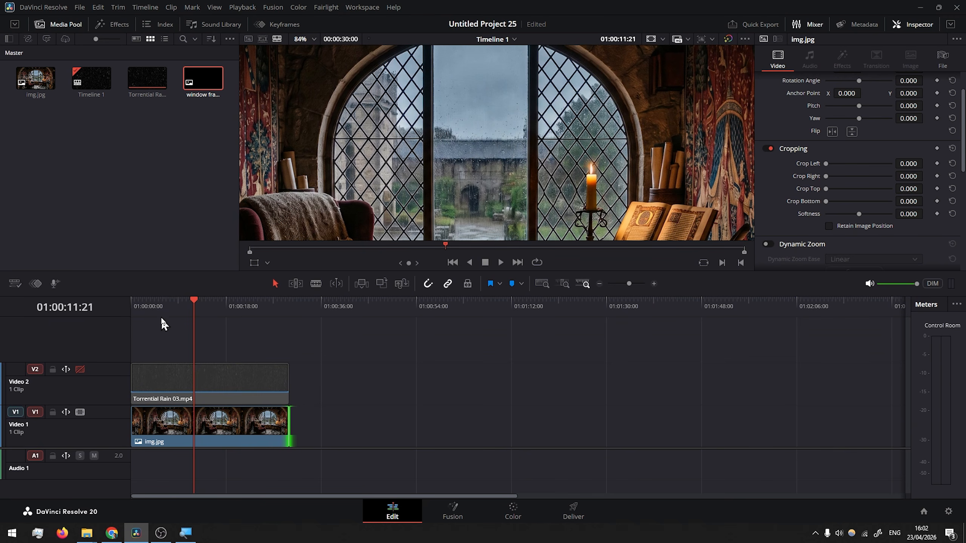
In DaVinci Resolve, move the Torrential Rain 03.mp4 clip up to Video 3 and place window frame.png on Video 2
click(80, 370)
drag(153, 399, 152, 357)
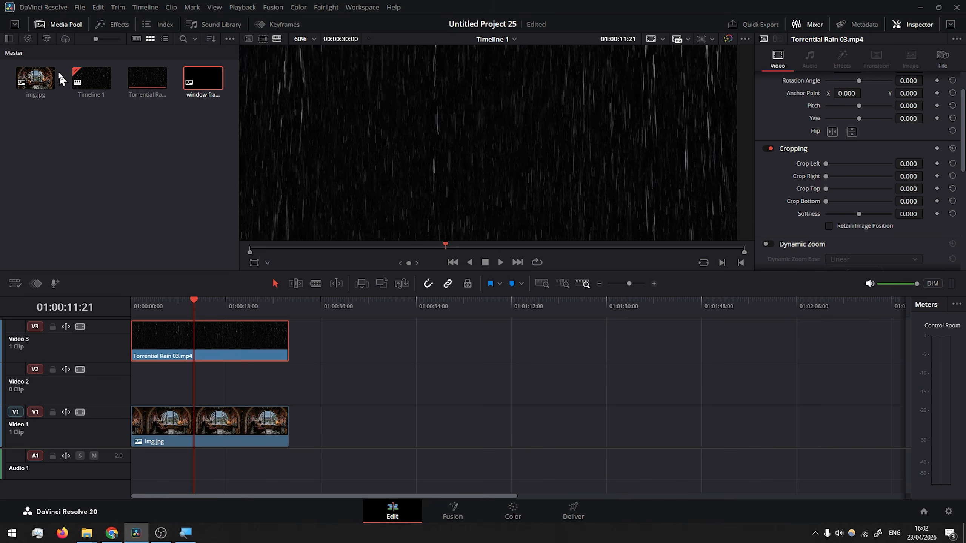
drag(203, 79, 287, 381)
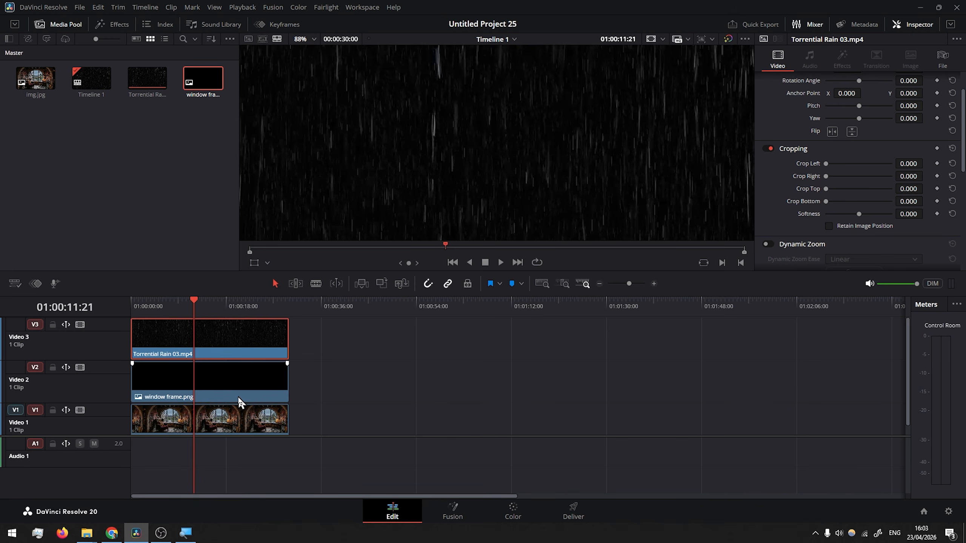
Set the rain clip's composite mode to Foreground
scroll(860, 192, down, 3)
click(841, 214)
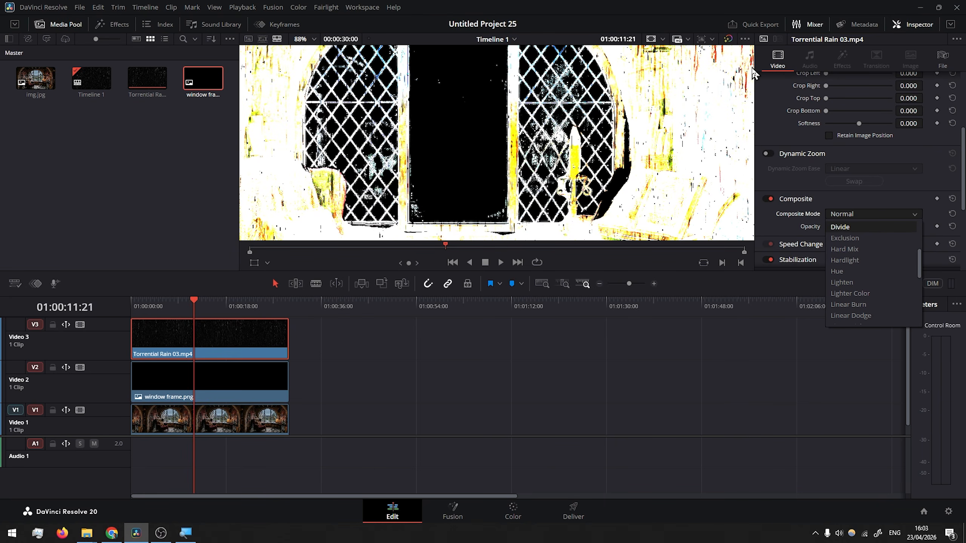
scroll(860, 229, down, 5)
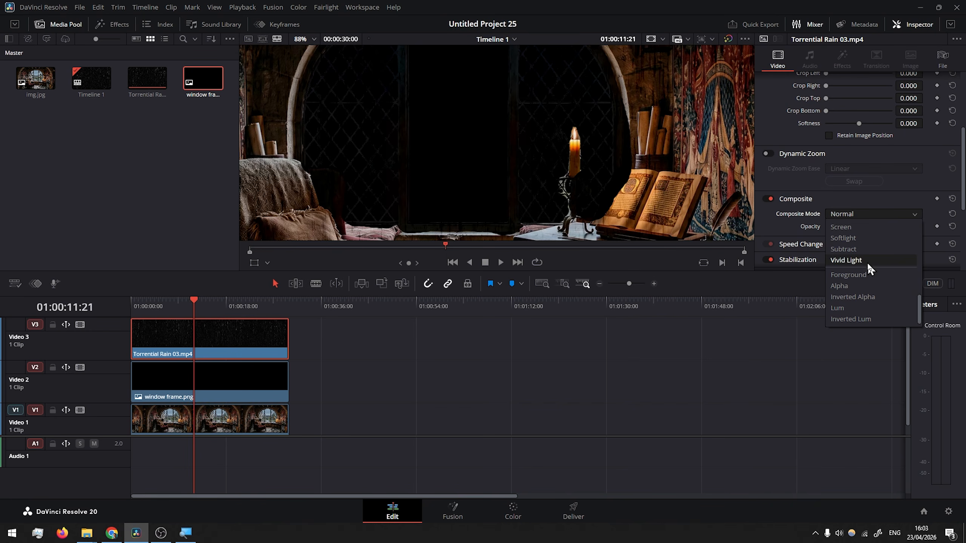
click(850, 275)
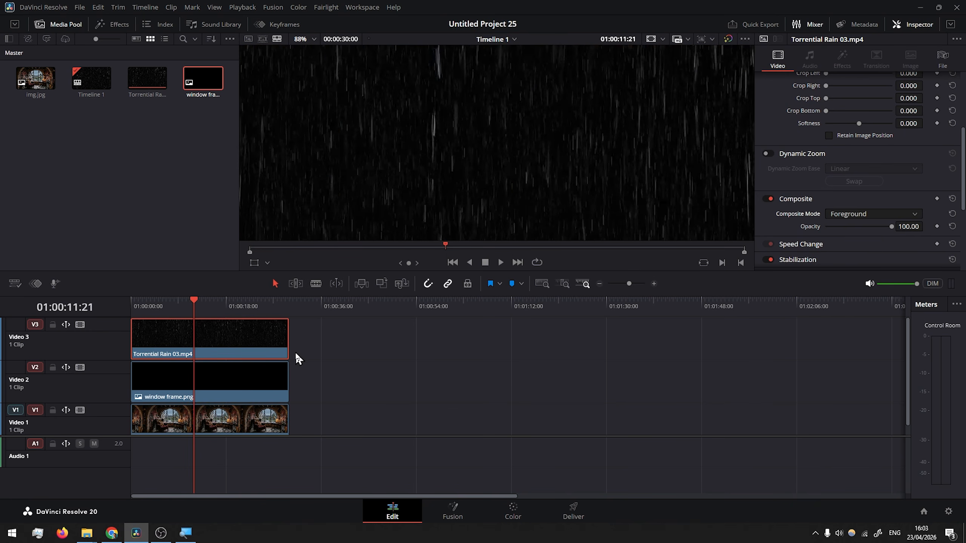
Set the window frame.png clip's composite mode to Alpha
click(168, 390)
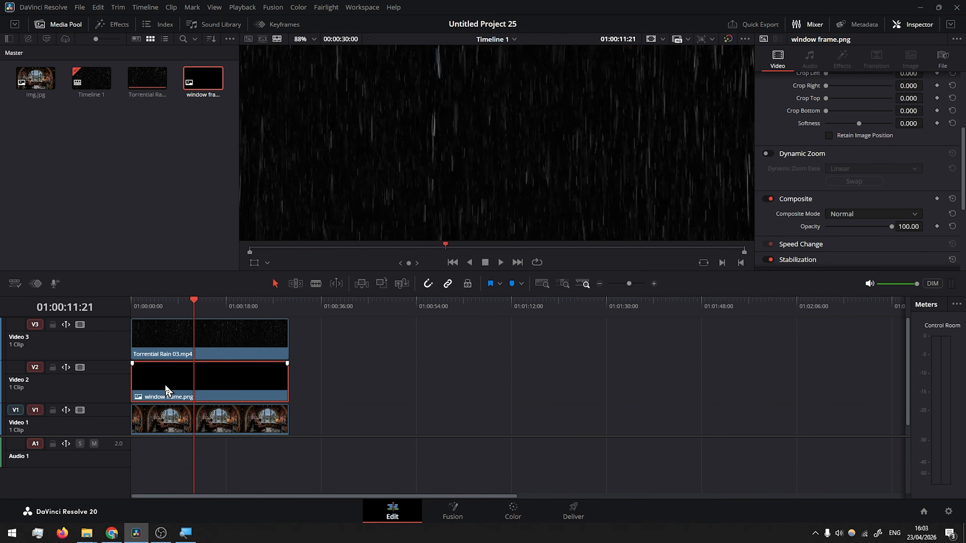
click(875, 215)
scroll(873, 282, down, 8)
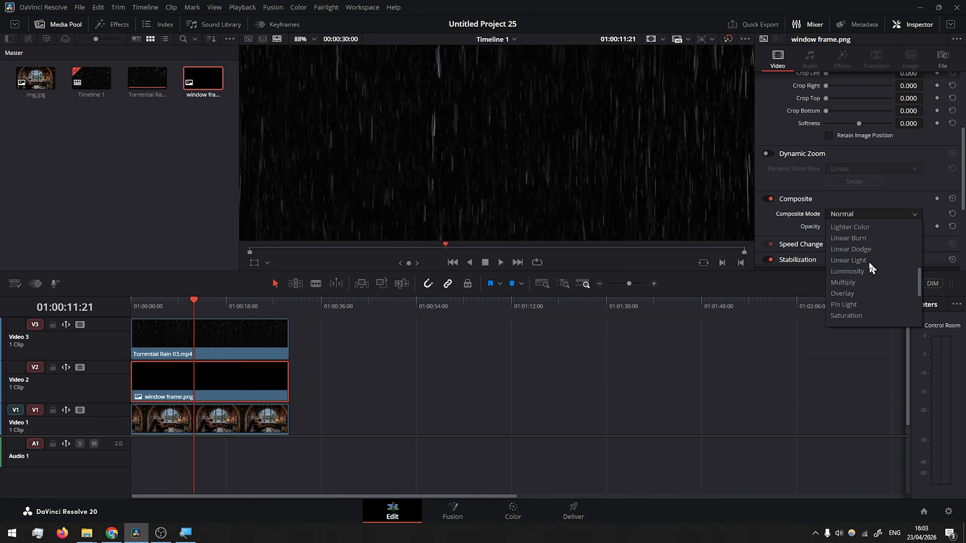
click(871, 287)
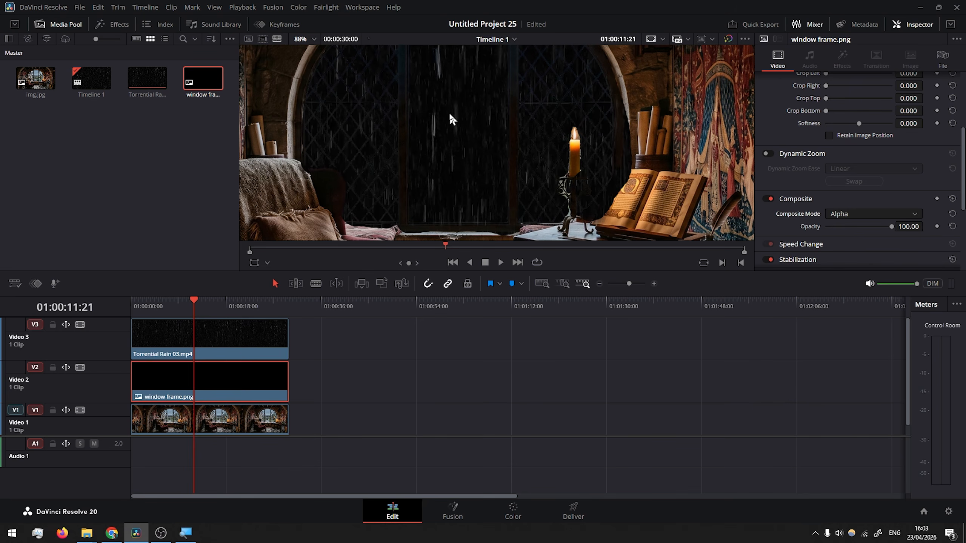
Select the rain clip and, on the Color page, add an alpha output to its node
scroll(483, 111, down, 2)
click(169, 342)
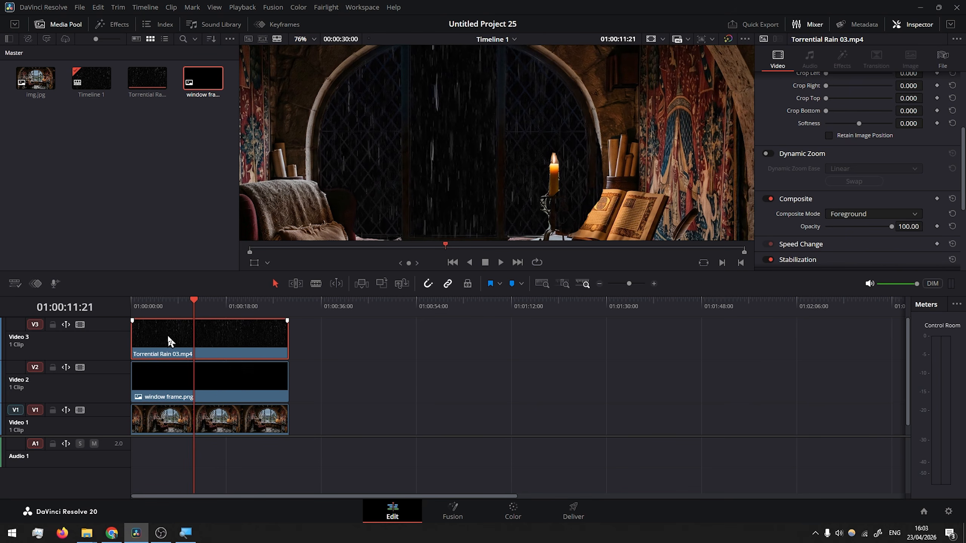
scroll(431, 141, up, 3)
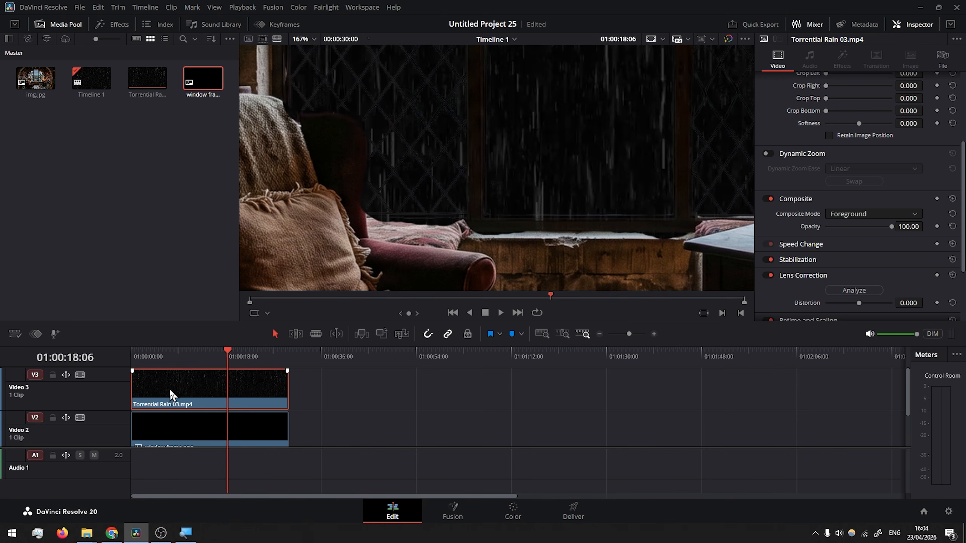
click(515, 514)
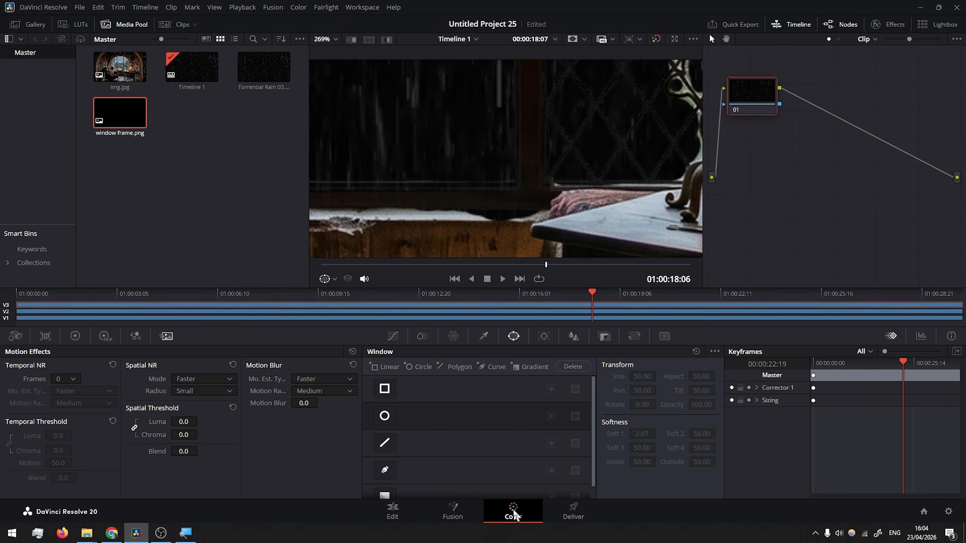
right_click(776, 161)
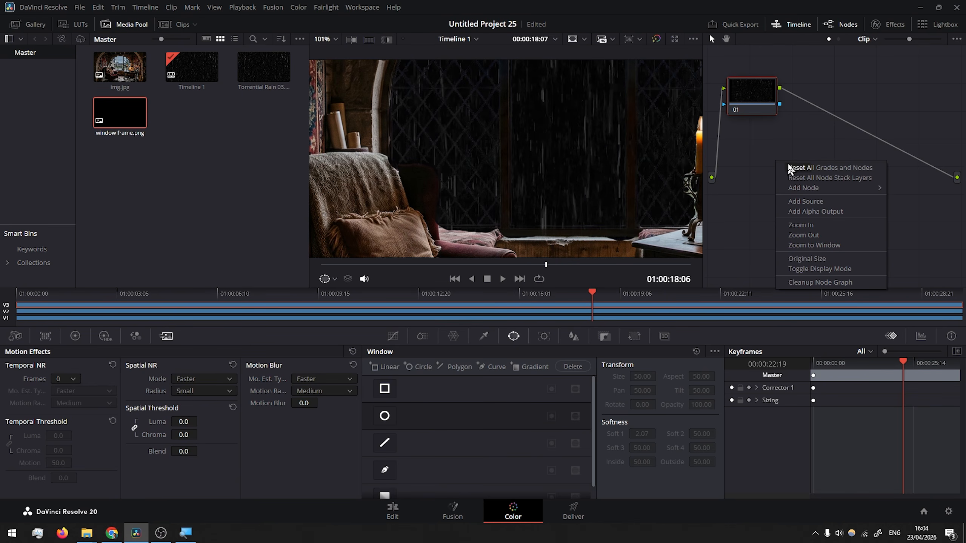
click(822, 213)
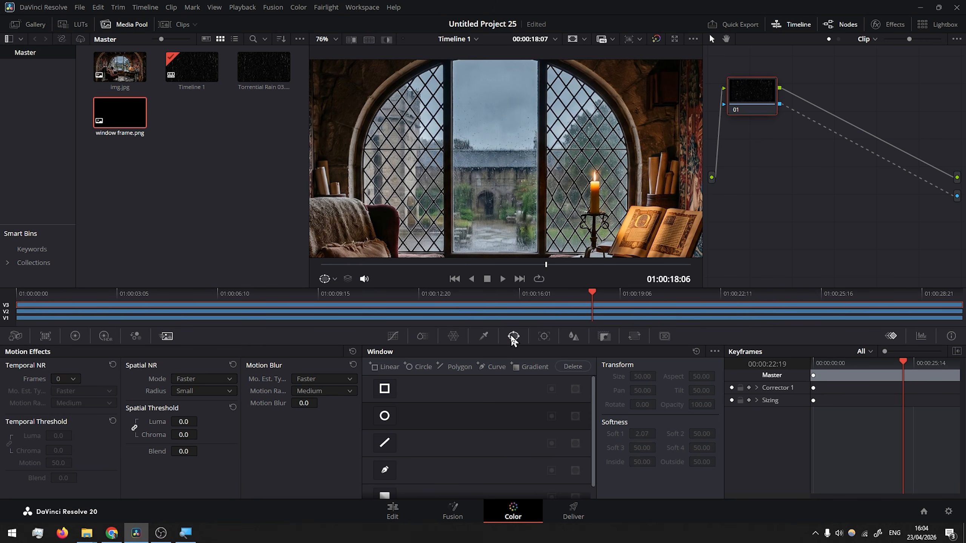
Start a curve window on the rain clip and trace the window opening's left edge and arched top
click(386, 471)
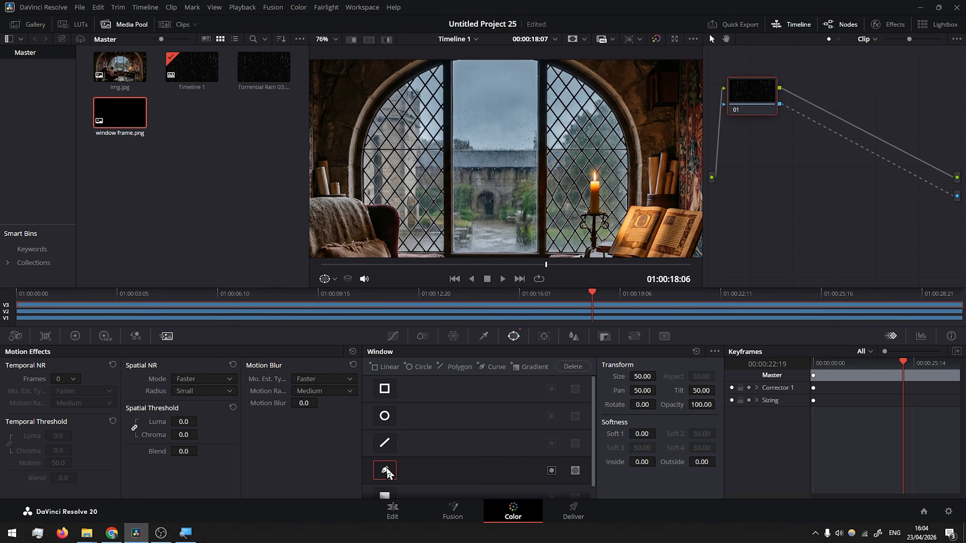
scroll(368, 232, up, 4)
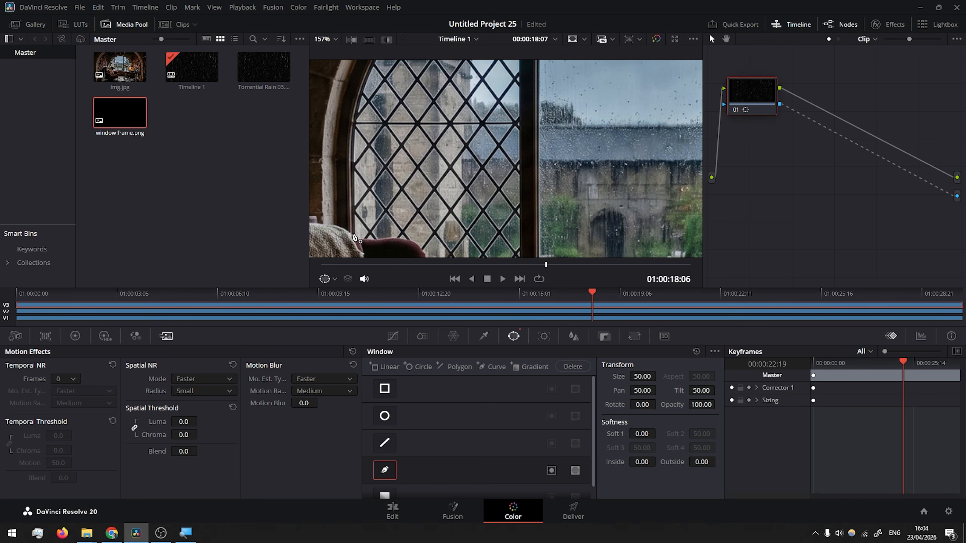
click(354, 133)
drag(353, 132, 343, 228)
drag(368, 146, 390, 115)
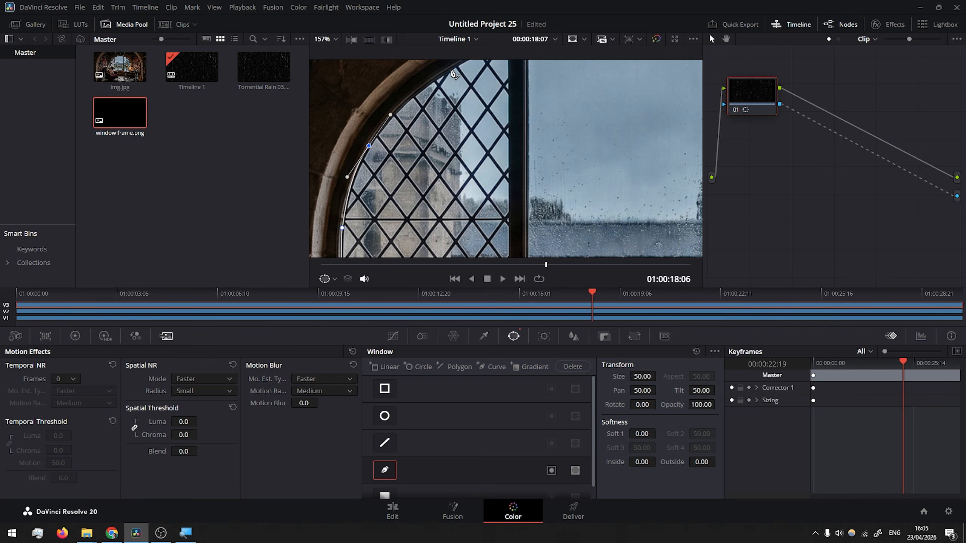
drag(451, 70, 468, 60)
drag(462, 71, 343, 184)
scroll(342, 184, up, 1)
drag(469, 132, 545, 128)
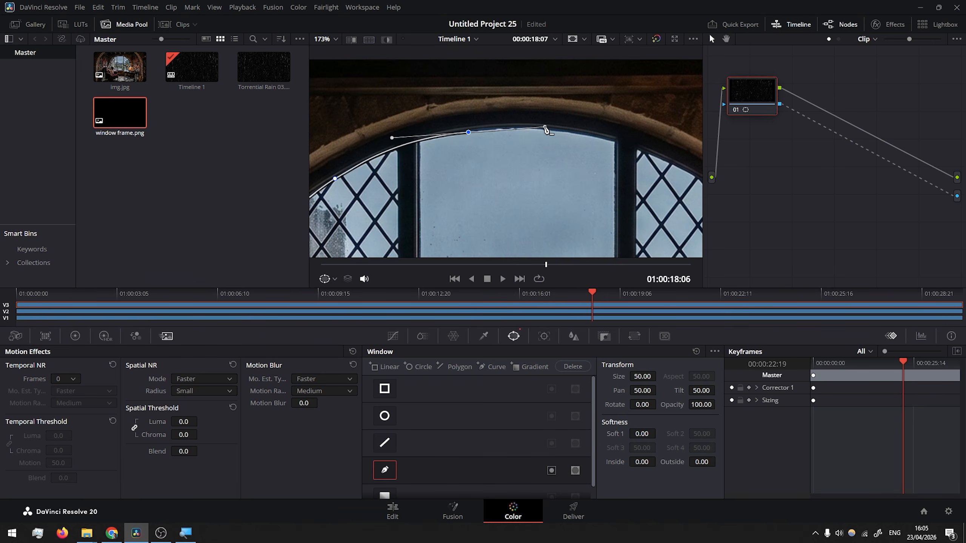
drag(601, 138, 477, 109)
drag(547, 128, 584, 148)
drag(533, 112, 509, 72)
drag(615, 182, 569, 99)
drag(574, 190, 558, 105)
click(573, 251)
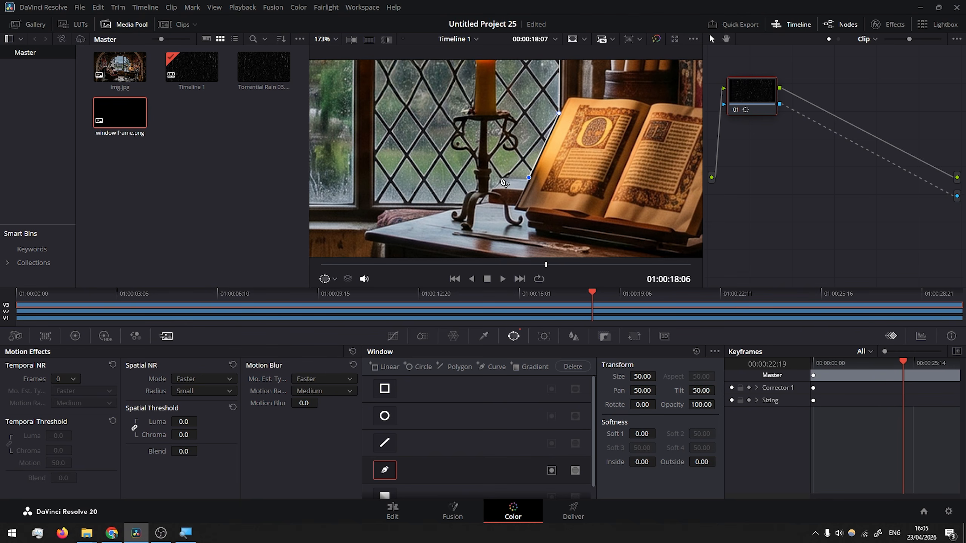
Continue the curve window along the sill, around the armchair and candle, and close the window opening shape
click(373, 205)
drag(364, 207, 661, 209)
click(501, 203)
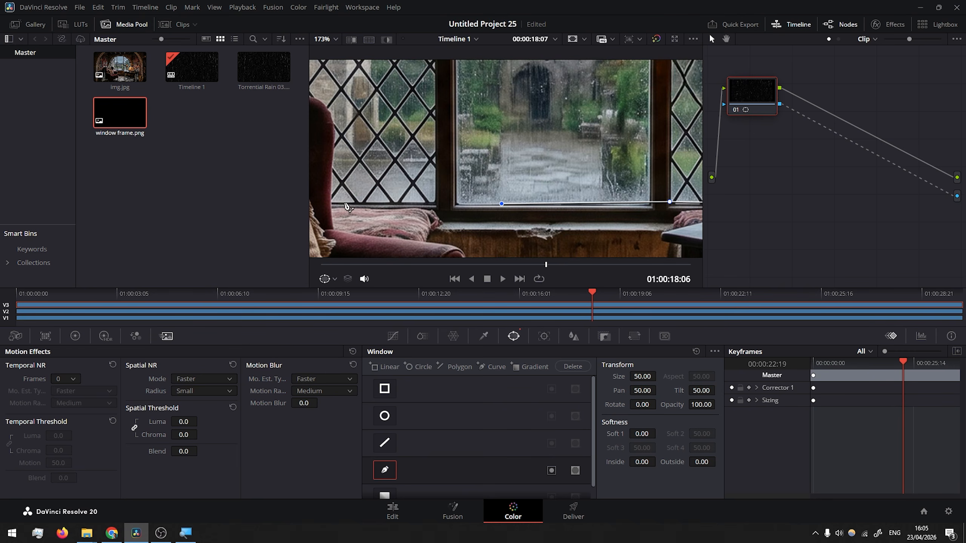
click(343, 203)
drag(337, 201, 475, 227)
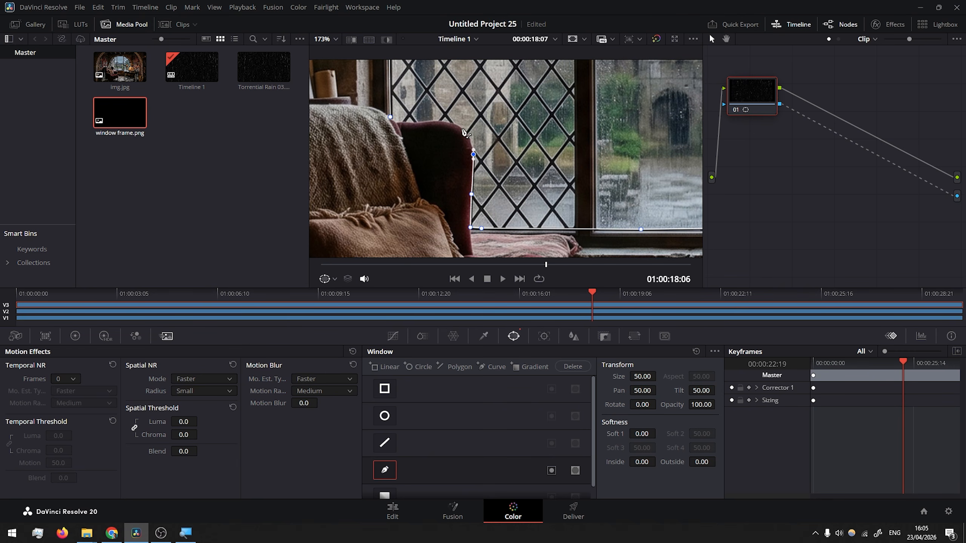
drag(432, 120, 406, 125)
click(390, 117)
scroll(666, 145, down, 2)
drag(668, 144, 436, 184)
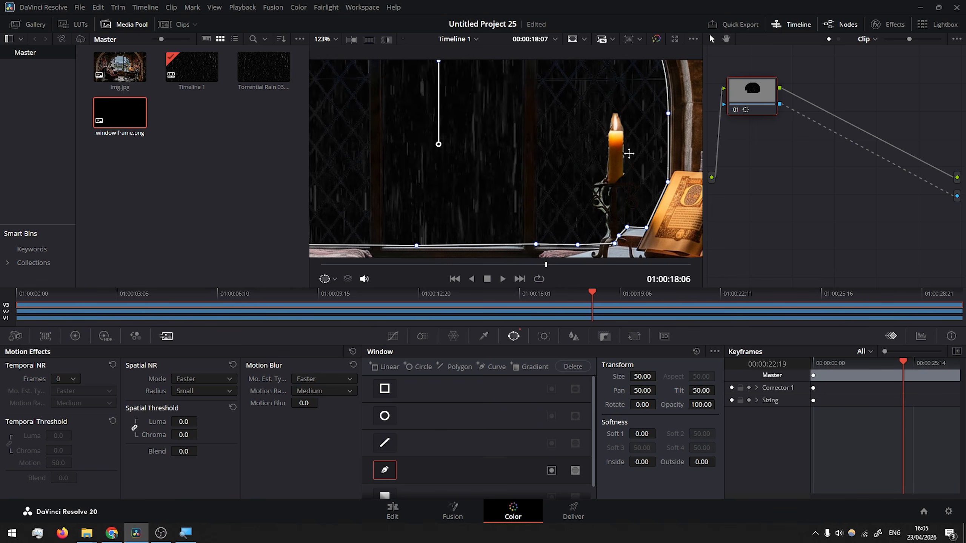
drag(628, 153, 569, 227)
drag(441, 122, 539, 93)
drag(673, 126, 532, 149)
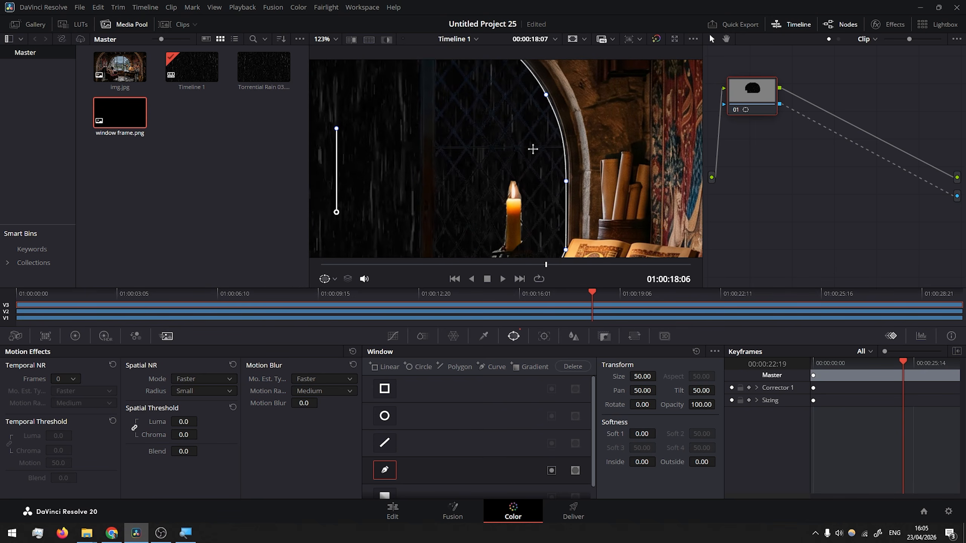
scroll(537, 151, down, 2)
drag(334, 183, 495, 149)
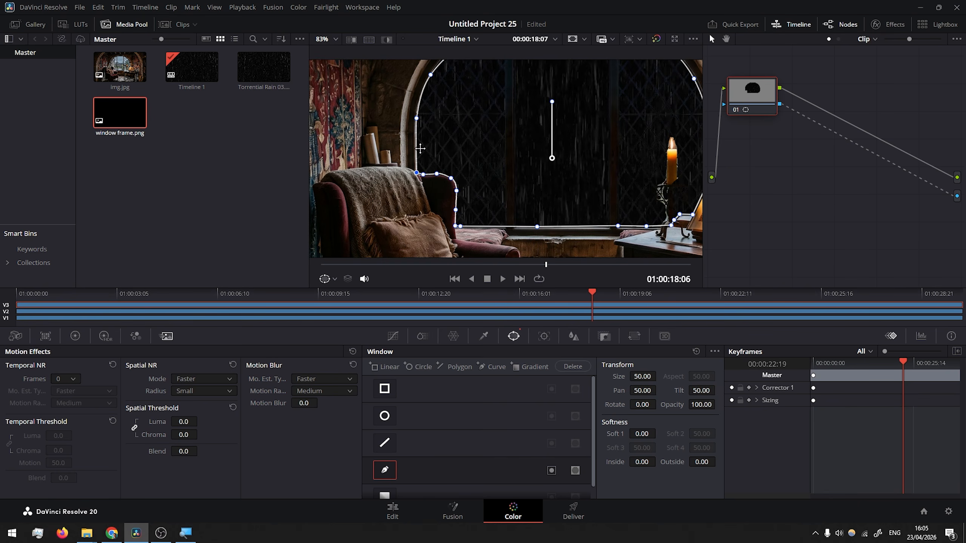
scroll(529, 206, up, 2)
scroll(526, 209, up, 4)
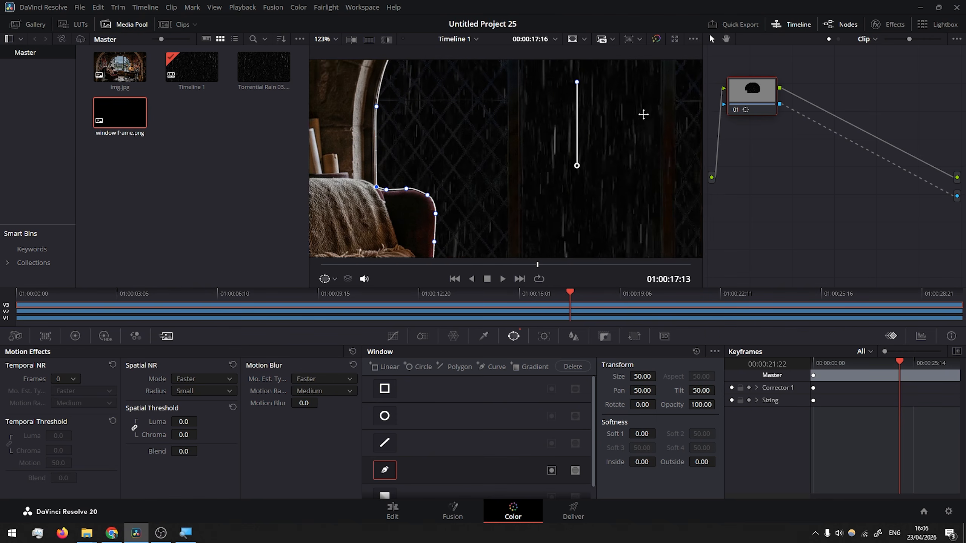
drag(643, 114, 681, 98)
scroll(568, 208, up, 3)
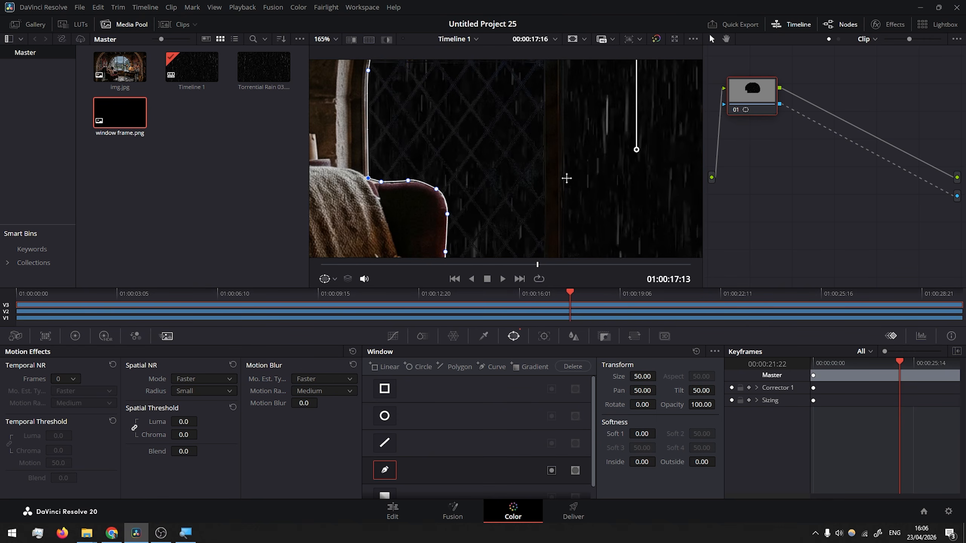
drag(596, 145, 405, 171)
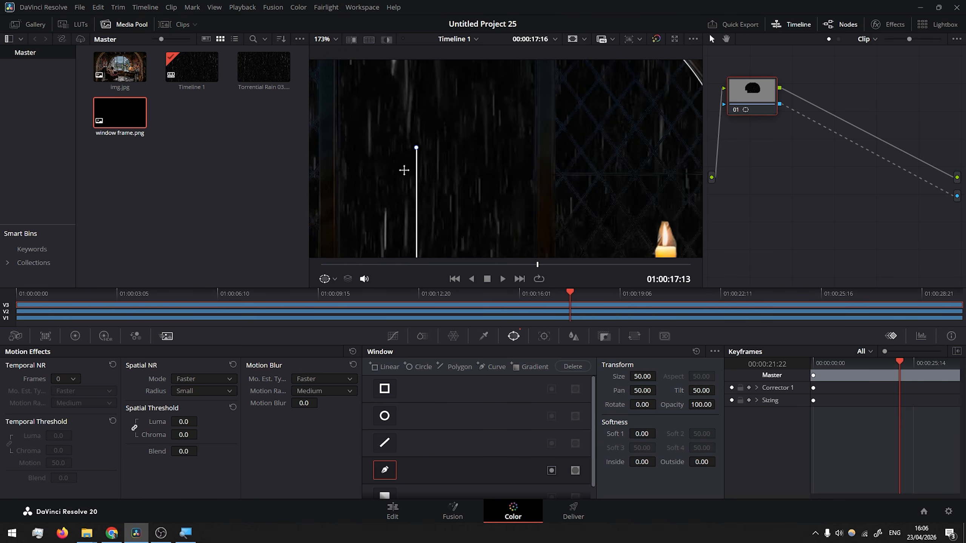
drag(571, 295, 577, 294)
scroll(572, 202, down, 6)
scroll(572, 202, down, 2)
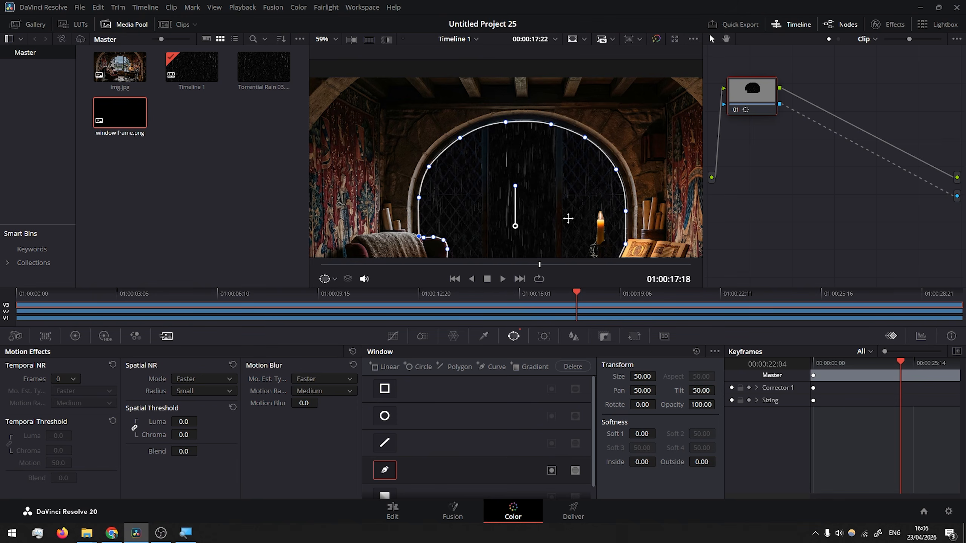
drag(567, 218, 581, 174)
scroll(590, 148, up, 2)
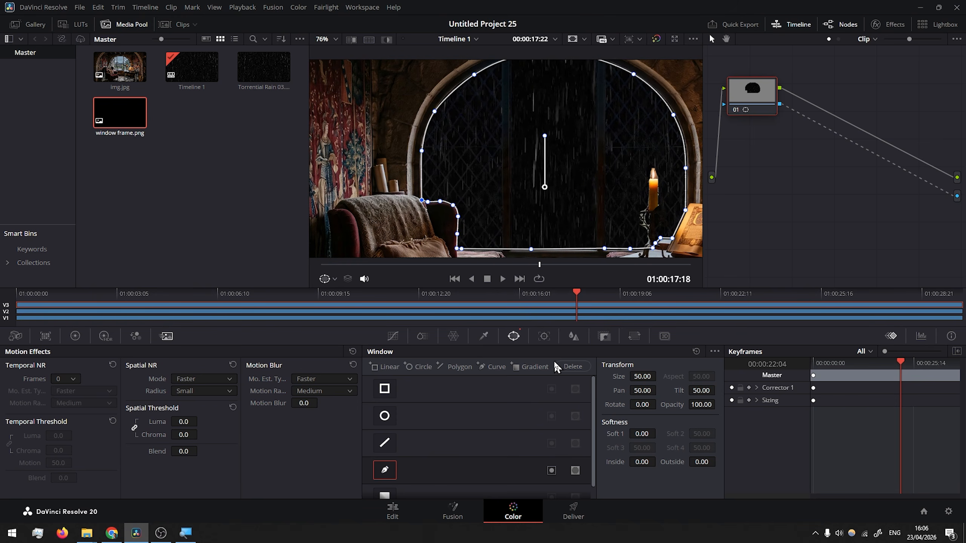
Add a second curve window around the left mullion and set it to subtract from the mask
click(490, 367)
scroll(502, 113, down, 1)
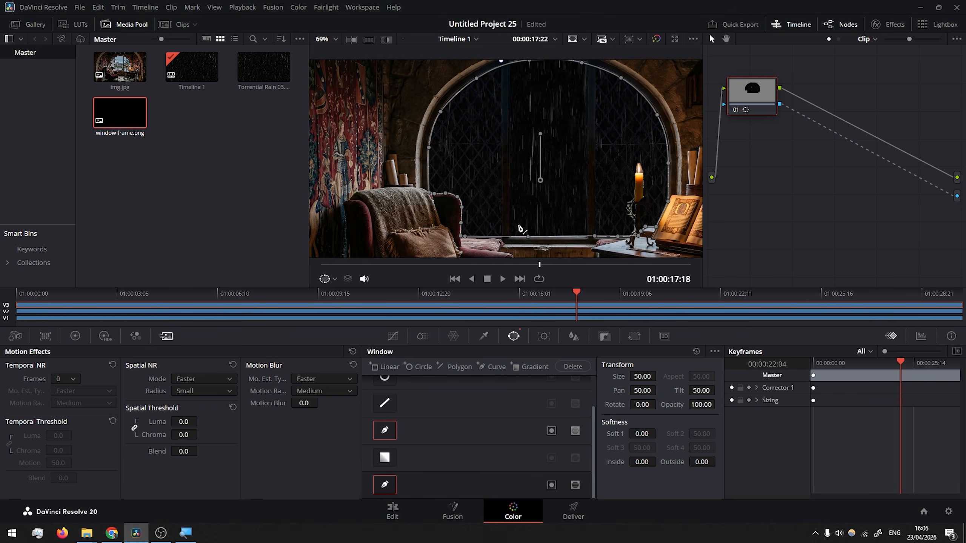
scroll(521, 236, up, 1)
scroll(521, 246, up, 1)
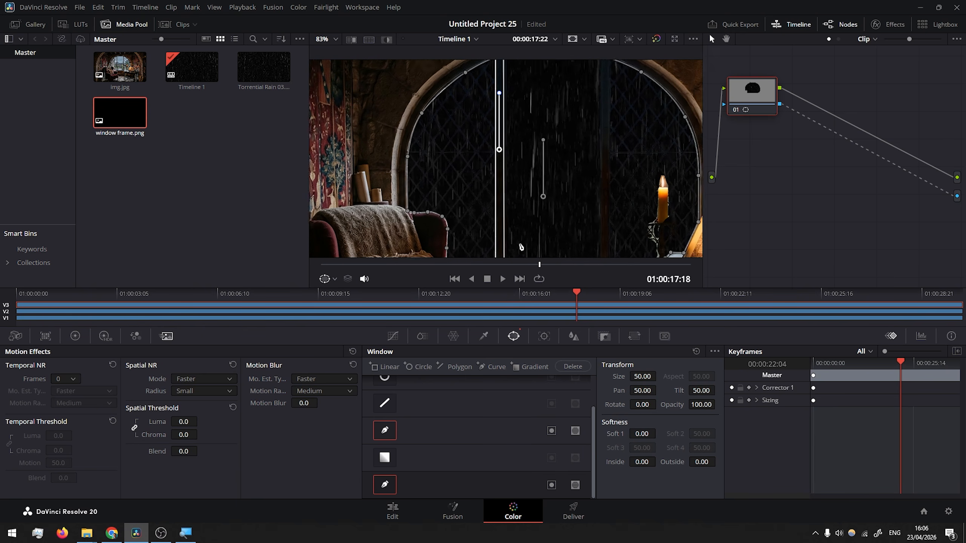
scroll(521, 247, up, 1)
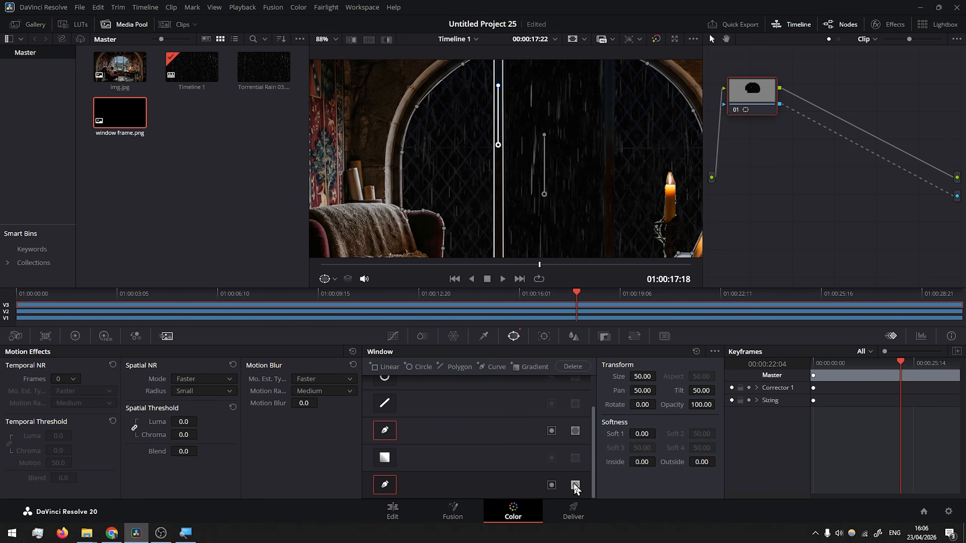
click(575, 485)
Add a third curve window around the right mullion and set it to subtract from the mask too
scroll(595, 139, down, 3)
click(492, 367)
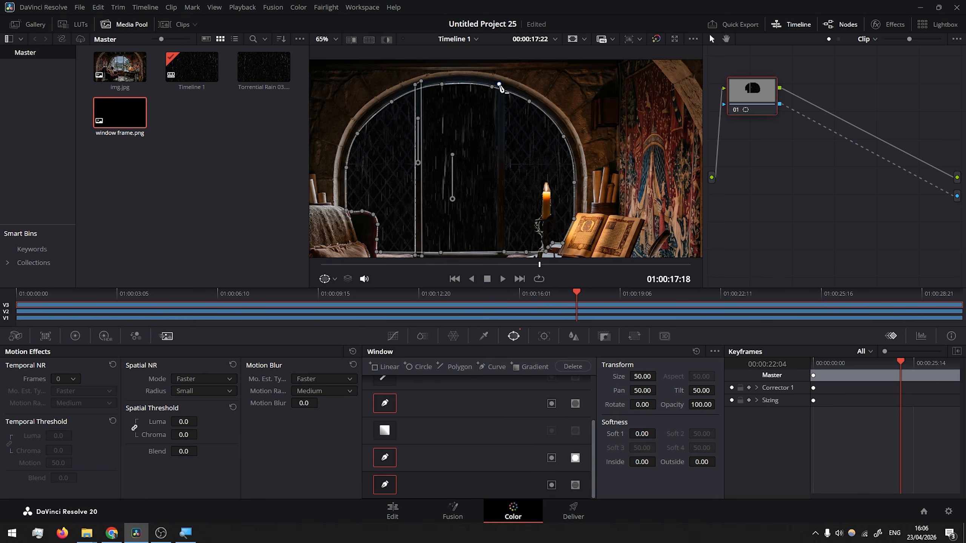
scroll(503, 167, up, 8)
click(478, 212)
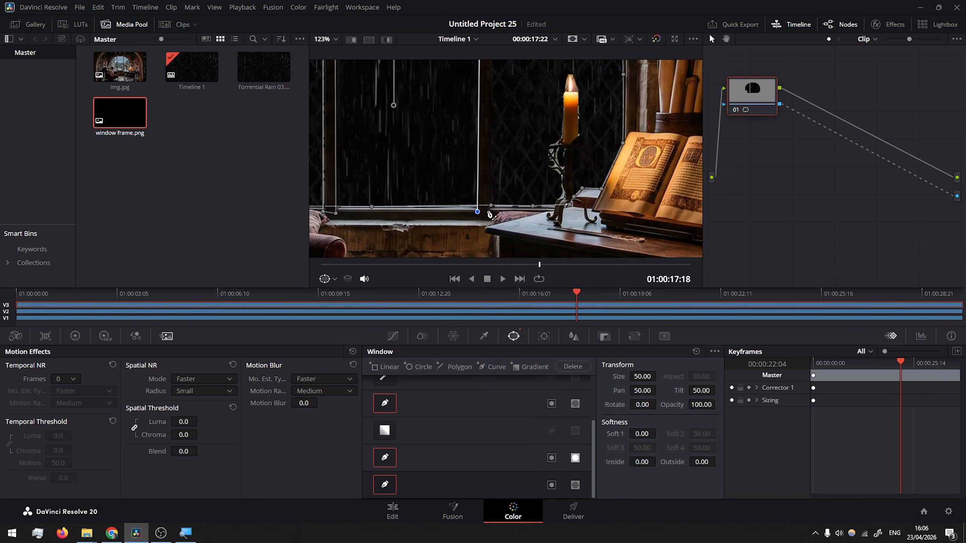
drag(522, 92, 515, 255)
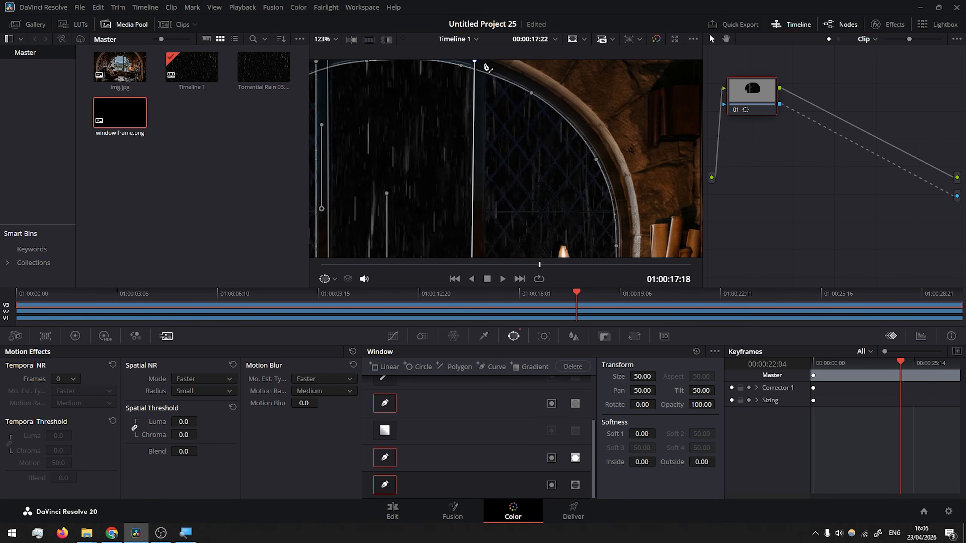
click(487, 67)
scroll(506, 225, up, 5)
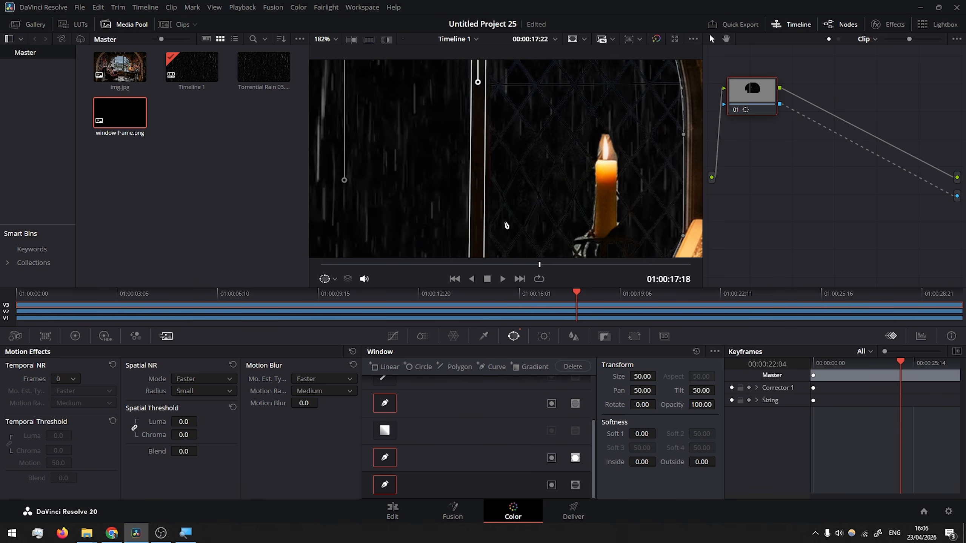
scroll(507, 225, up, 5)
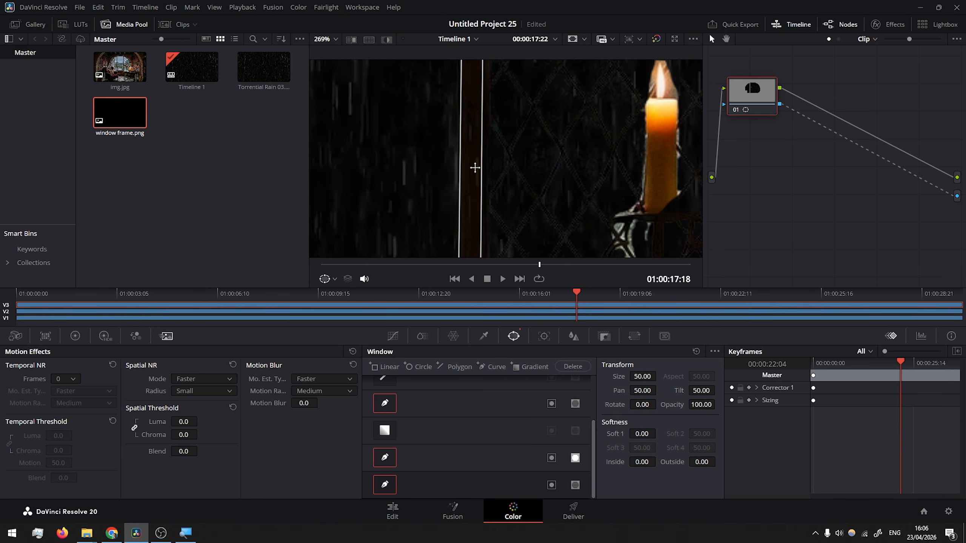
drag(577, 296, 575, 296)
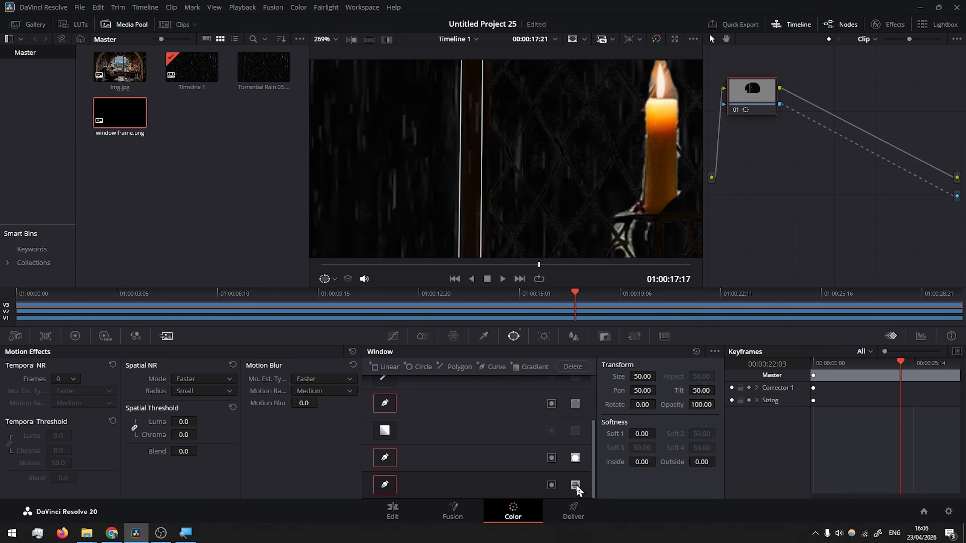
click(576, 486)
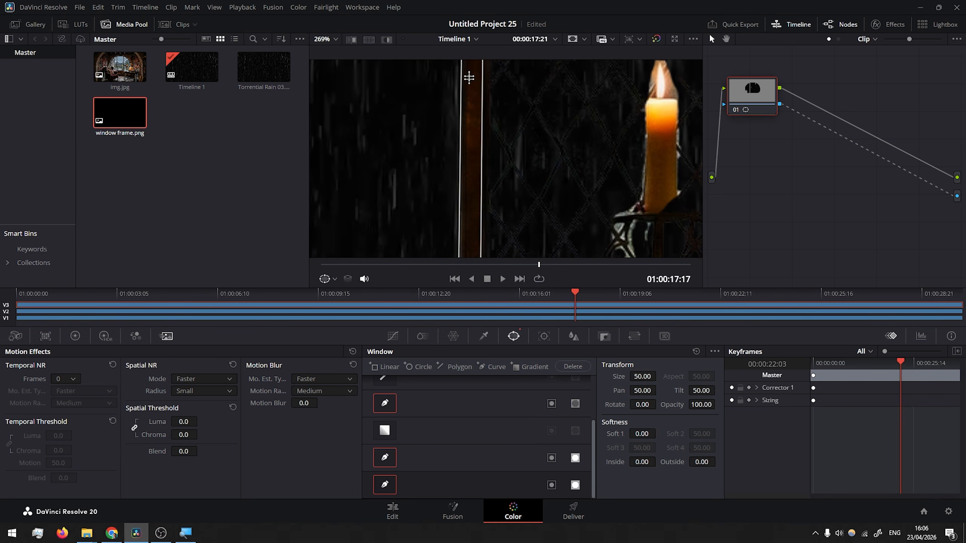
On the Edit page, combine the rain clip and window frame.png into a new compound clip
scroll(533, 207, down, 8)
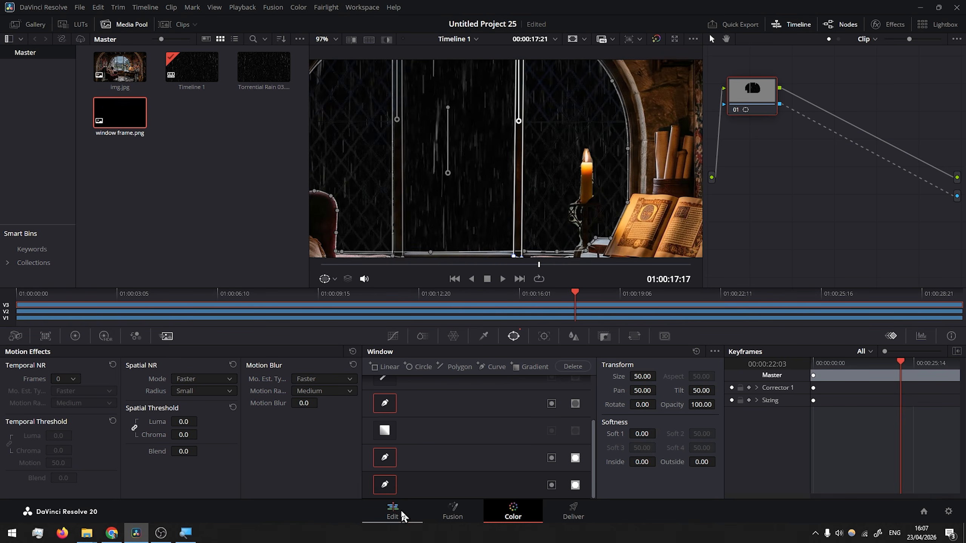
click(394, 512)
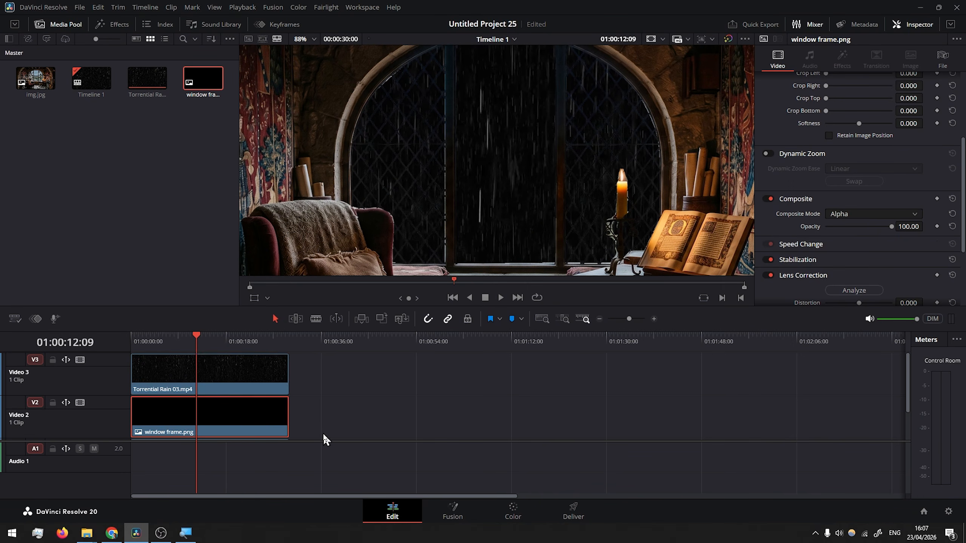
drag(326, 426, 228, 363)
right_click(227, 366)
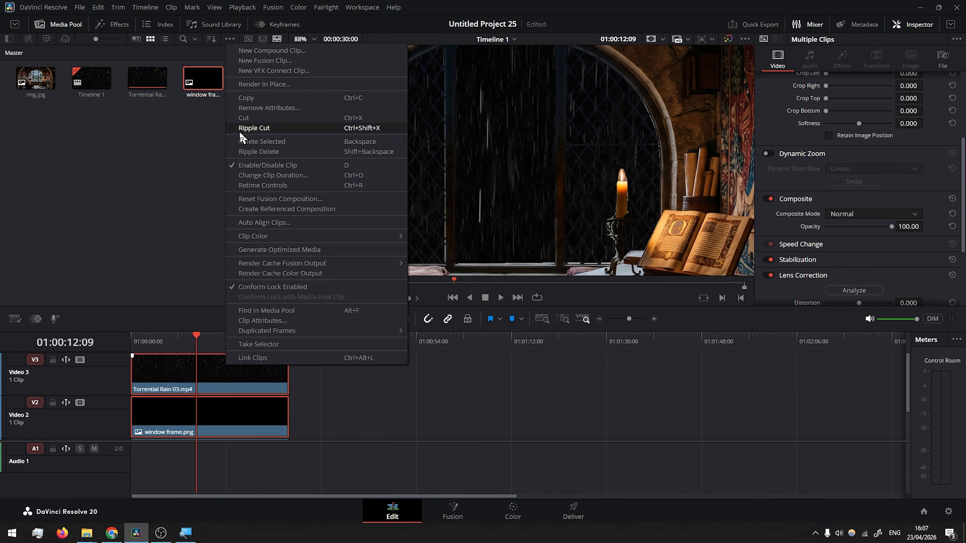
click(257, 53)
click(551, 293)
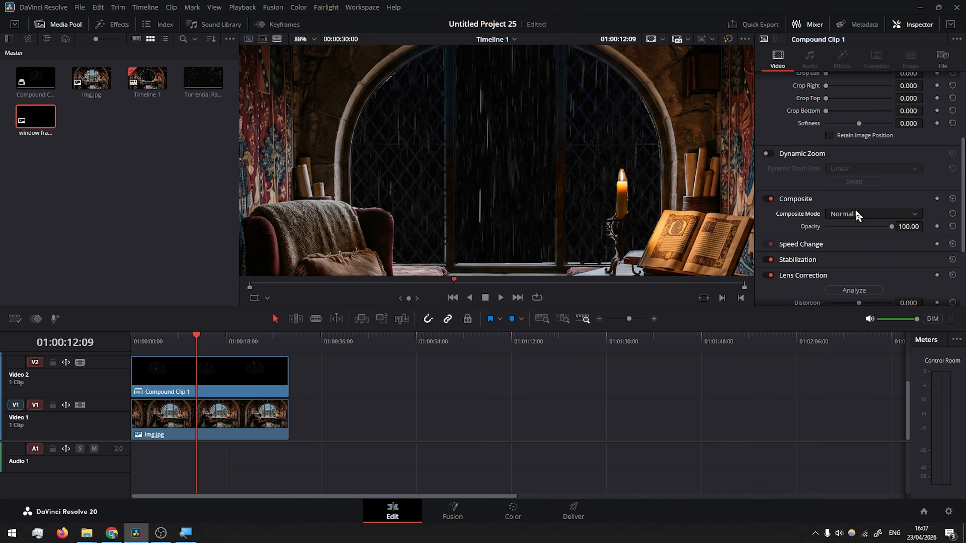
Set the compound clip's composite mode to Screen
click(866, 218)
scroll(852, 267, down, 5)
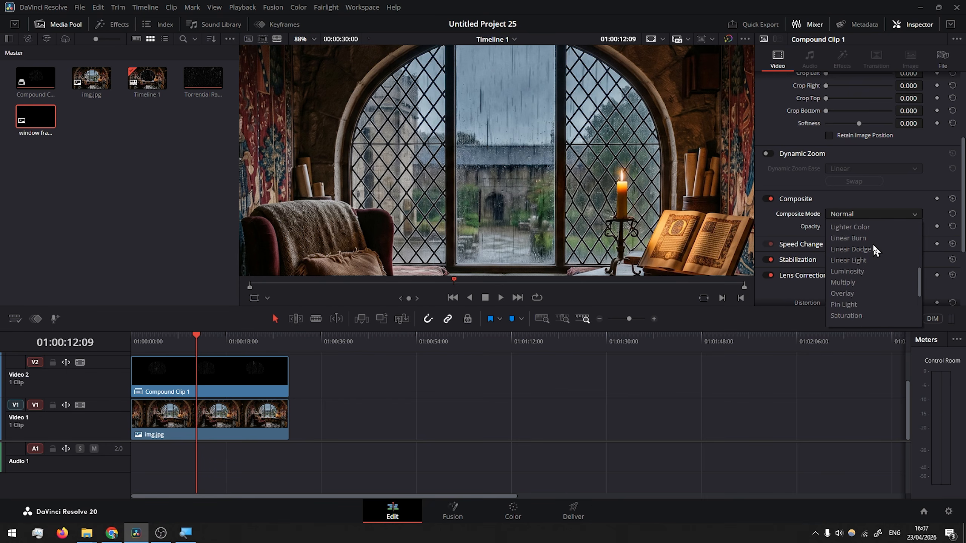
click(841, 260)
Play back the timeline to preview the rain composite behind the window
key(j)
key(j)
key(j)
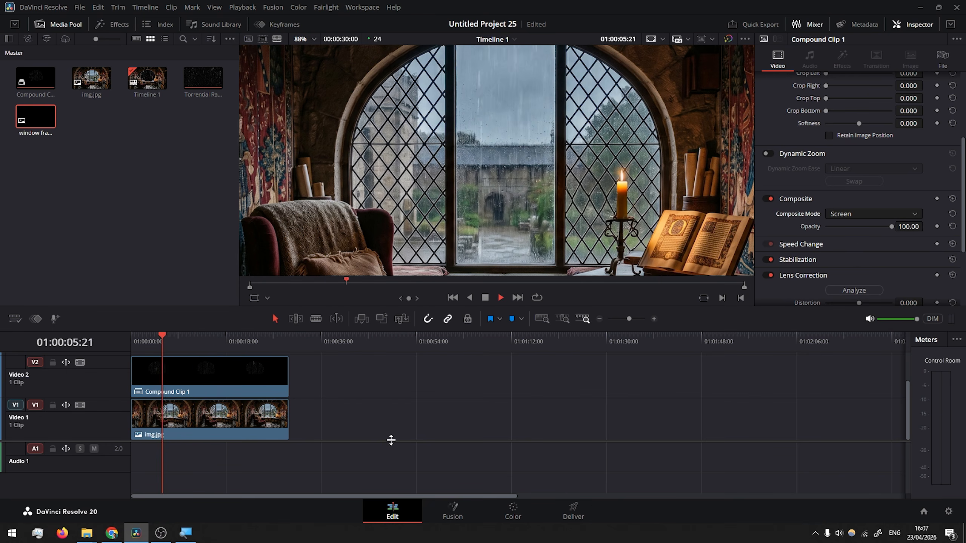
key(l)
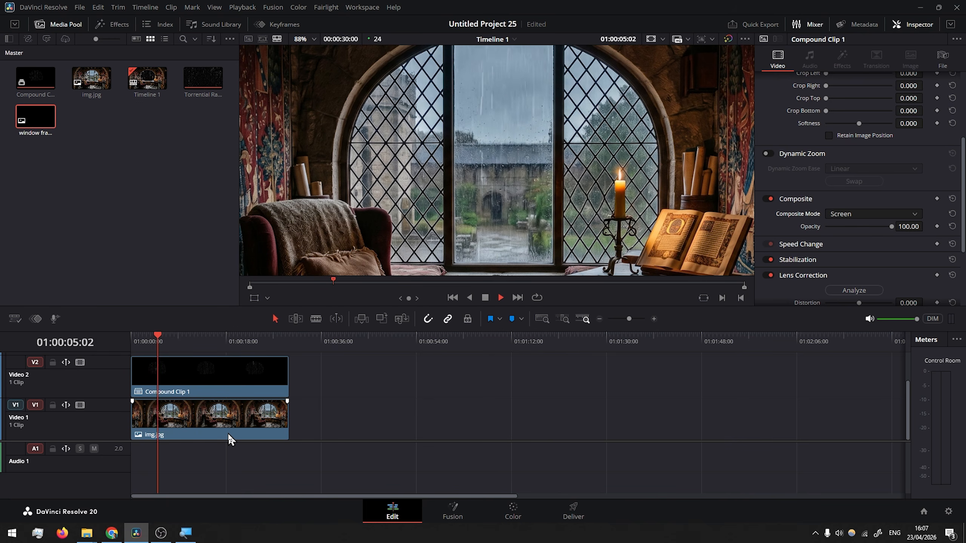